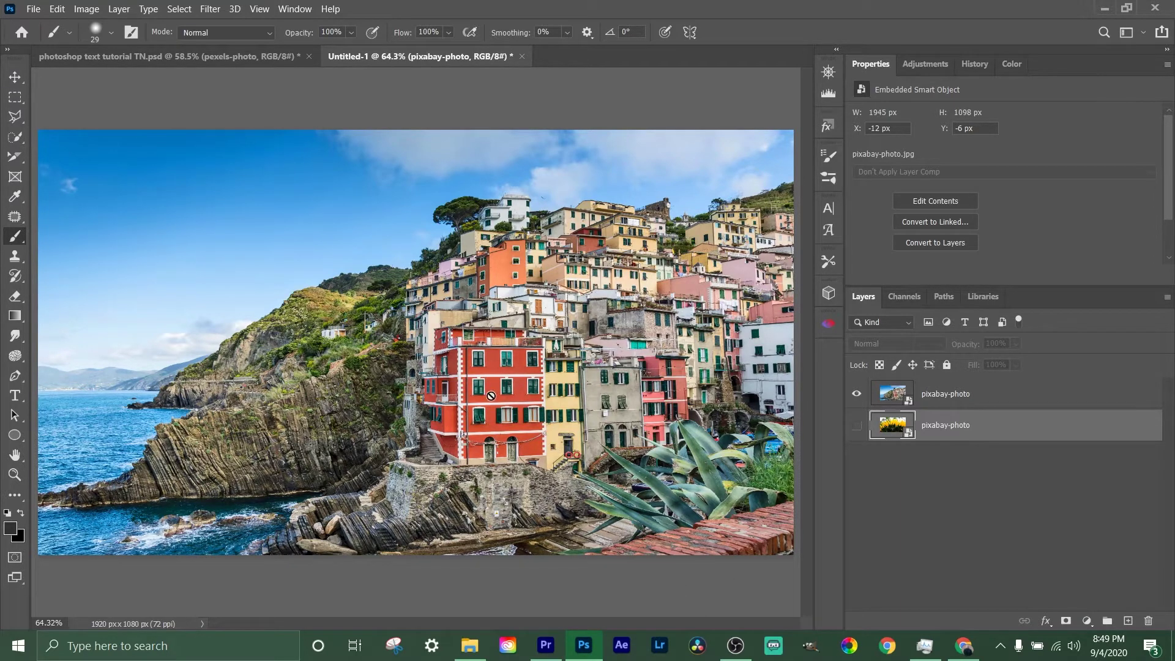
- Select the red building on the village photo layer with a rectangular marquee using the Normal style
{"action": "left_click", "coordinate": [938, 394]}
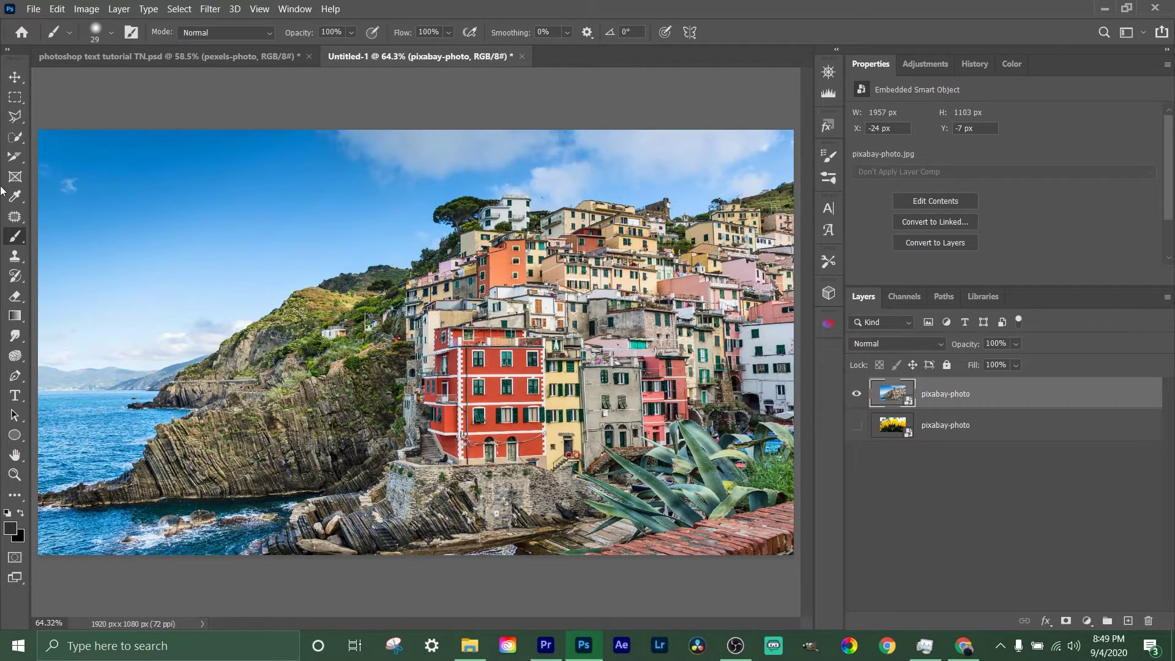
{"action": "left_click", "coordinate": [18, 102]}
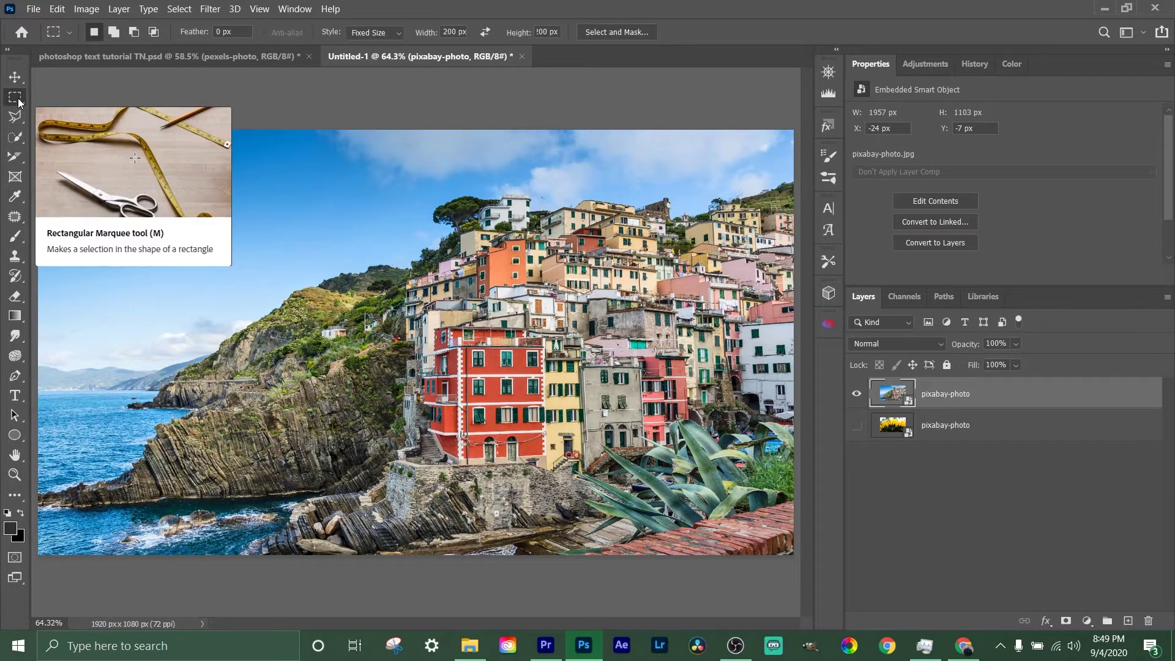
{"action": "right_click", "coordinate": [18, 101]}
{"action": "left_click", "coordinate": [79, 95]}
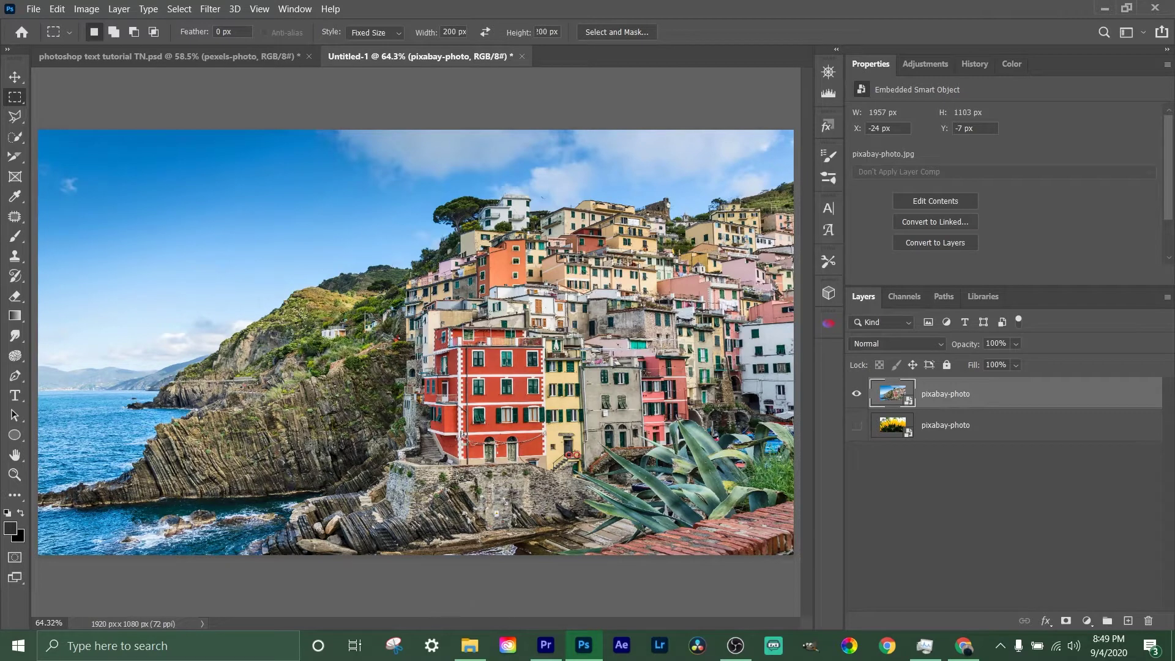
{"action": "mouse_move", "coordinate": [417, 316]}
{"action": "left_mouse_down"}
{"action": "mouse_move", "coordinate": [463, 326]}
{"action": "mouse_move", "coordinate": [423, 316]}
{"action": "left_mouse_up"}
{"action": "left_click", "coordinate": [376, 32]}
{"action": "left_click", "coordinate": [373, 46]}
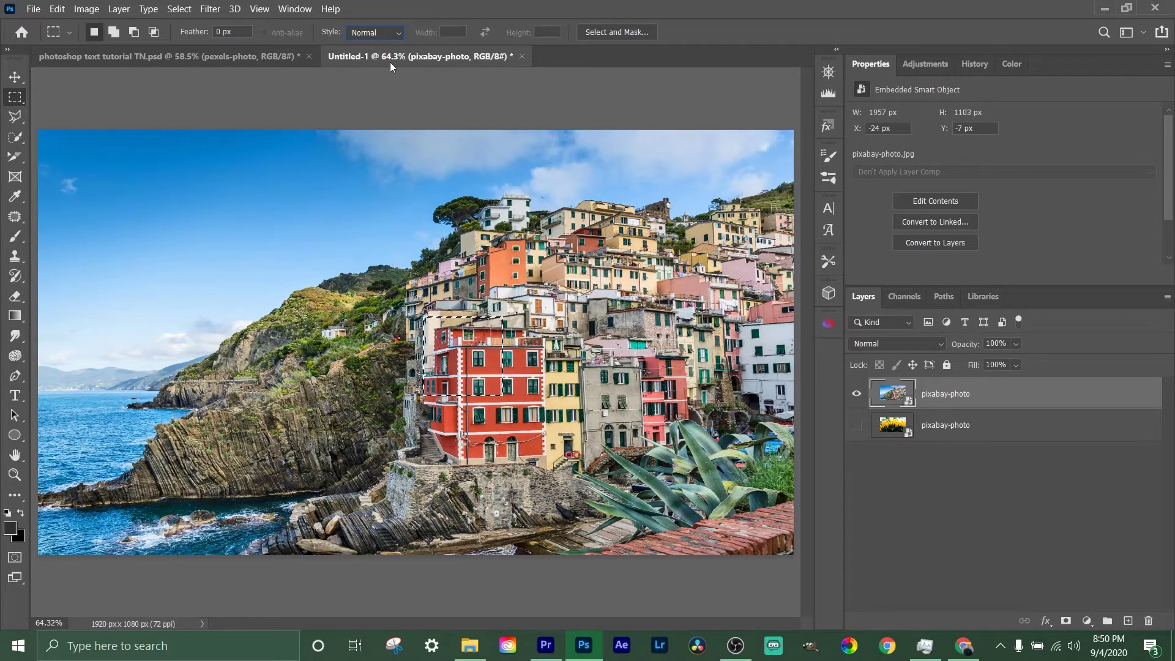
{"action": "left_click", "coordinate": [428, 319]}
{"action": "left_click_drag", "start_coordinate": [411, 301], "coordinate": [559, 475]}
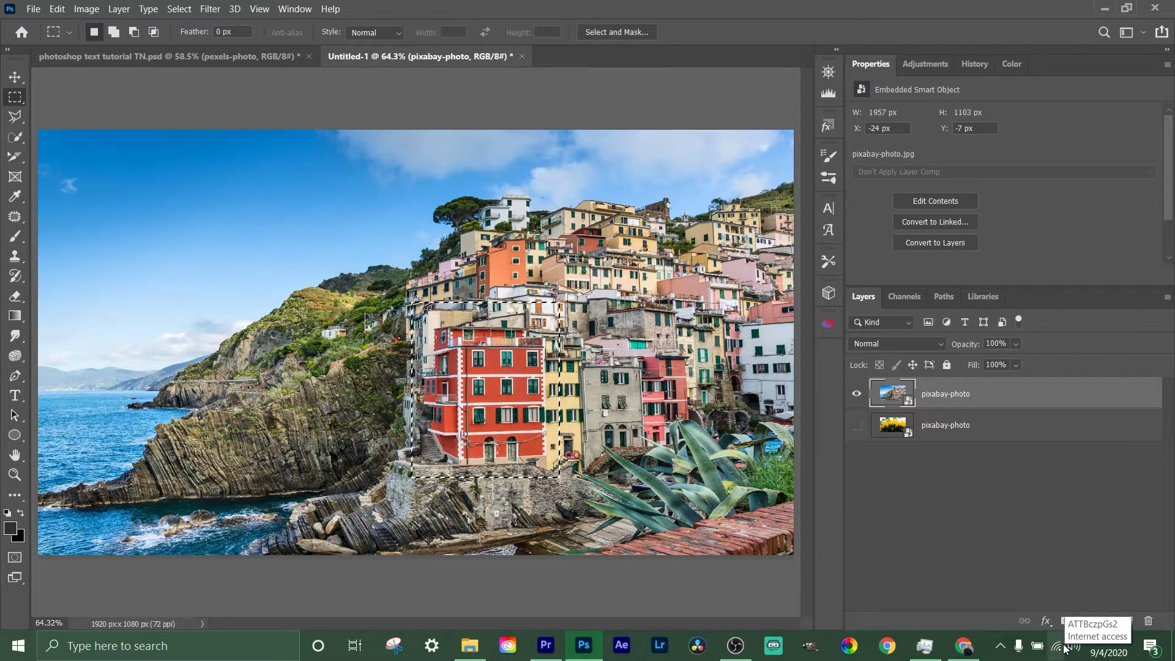
- Add a Hue/Saturation adjustment layer for the selected building and bring up its adjustment properties
{"action": "left_click", "coordinate": [1086, 621]}
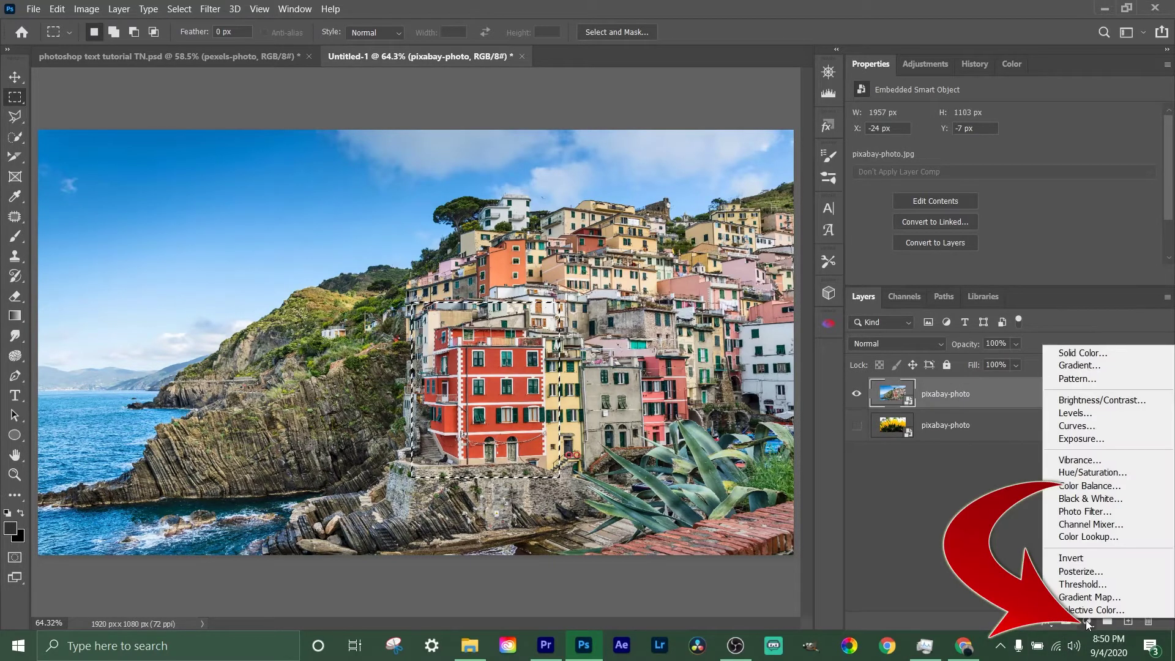
{"action": "left_click", "coordinate": [1074, 473]}
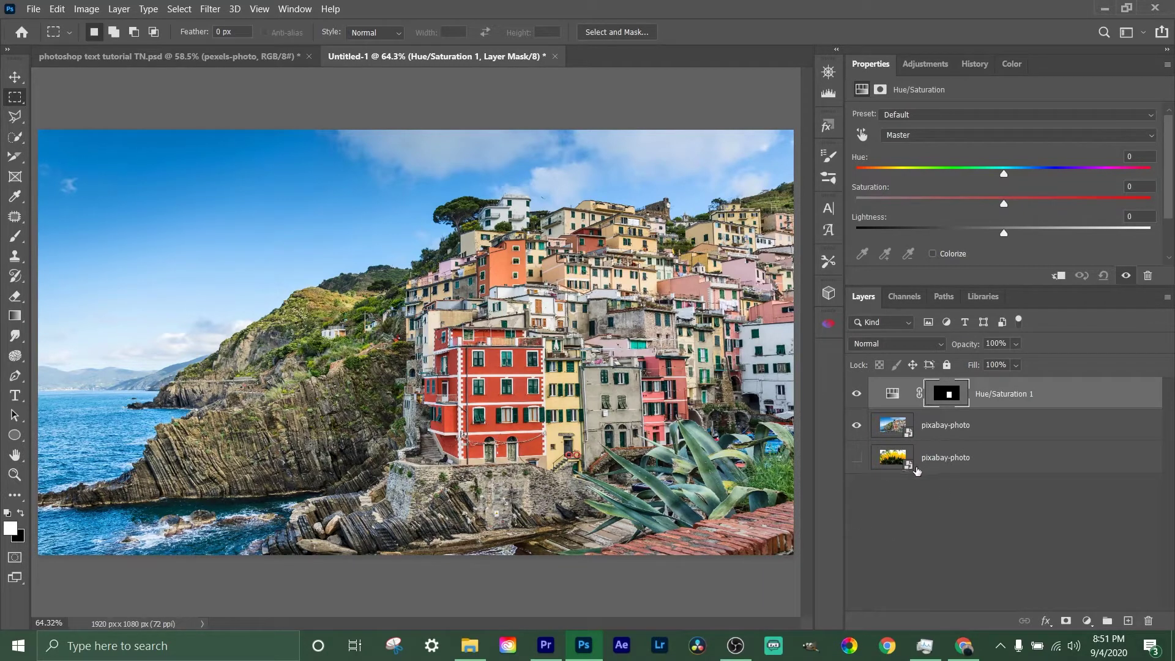
{"action": "left_click", "coordinate": [895, 395]}
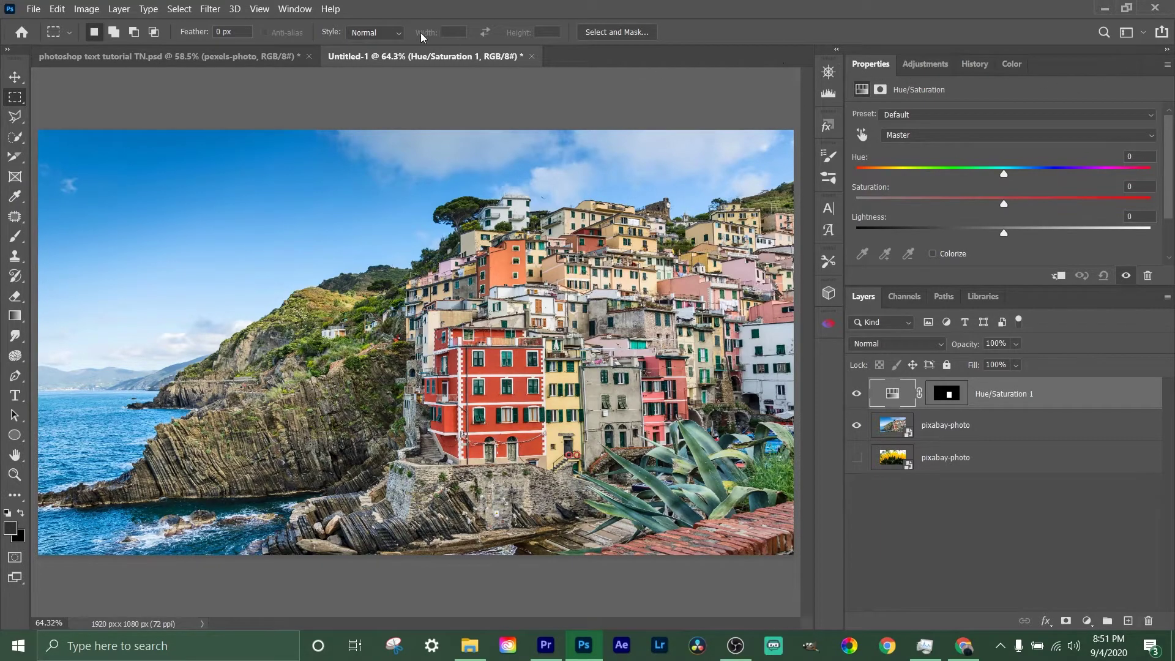
{"action": "left_click", "coordinate": [294, 8]}
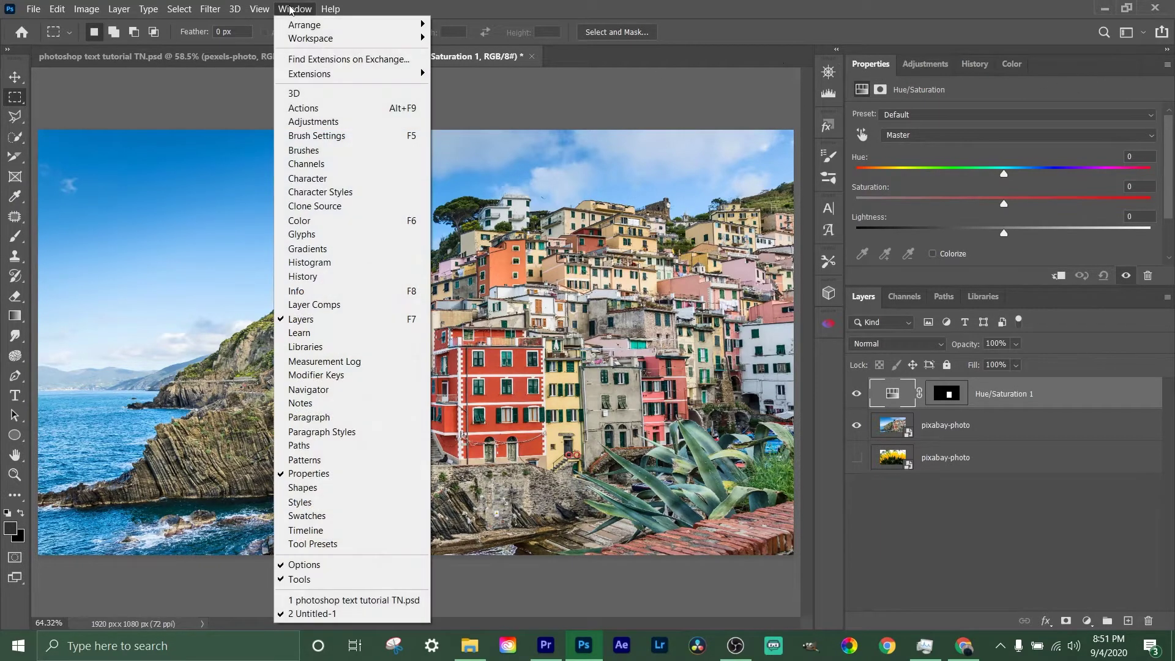
{"action": "left_click", "coordinate": [301, 474]}
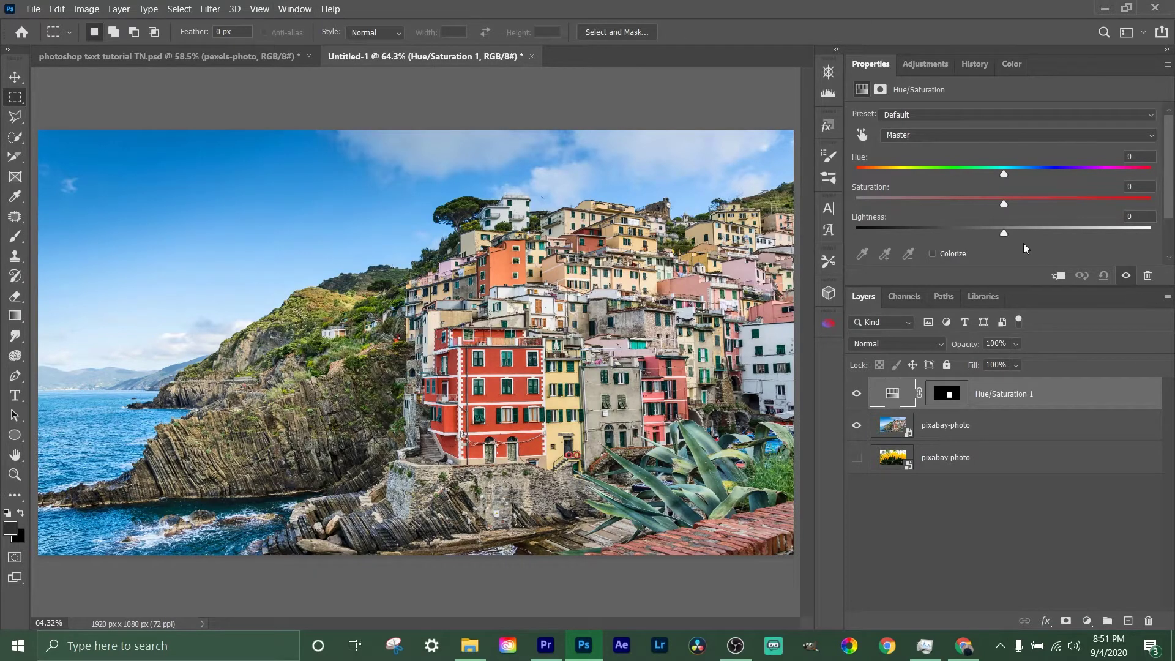
- Sample the building's red wall with the on-image adjustment tool and shift the Reds hue to +172
{"action": "scroll", "coordinate": [949, 180], "scroll_direction": "down", "scroll_amount": 2}
{"action": "scroll", "coordinate": [948, 180], "scroll_direction": "up", "scroll_amount": 2}
{"action": "left_click", "coordinate": [861, 135]}
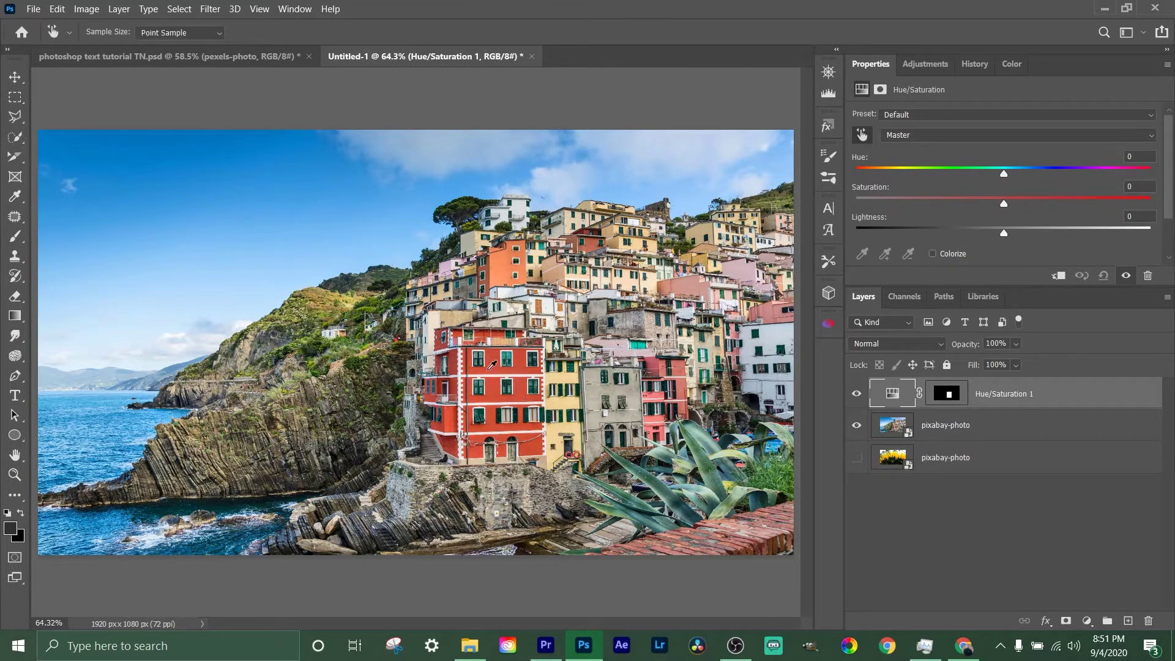
{"action": "left_click", "coordinate": [493, 364]}
{"action": "left_click_drag", "start_coordinate": [1003, 174], "coordinate": [1061, 177]}
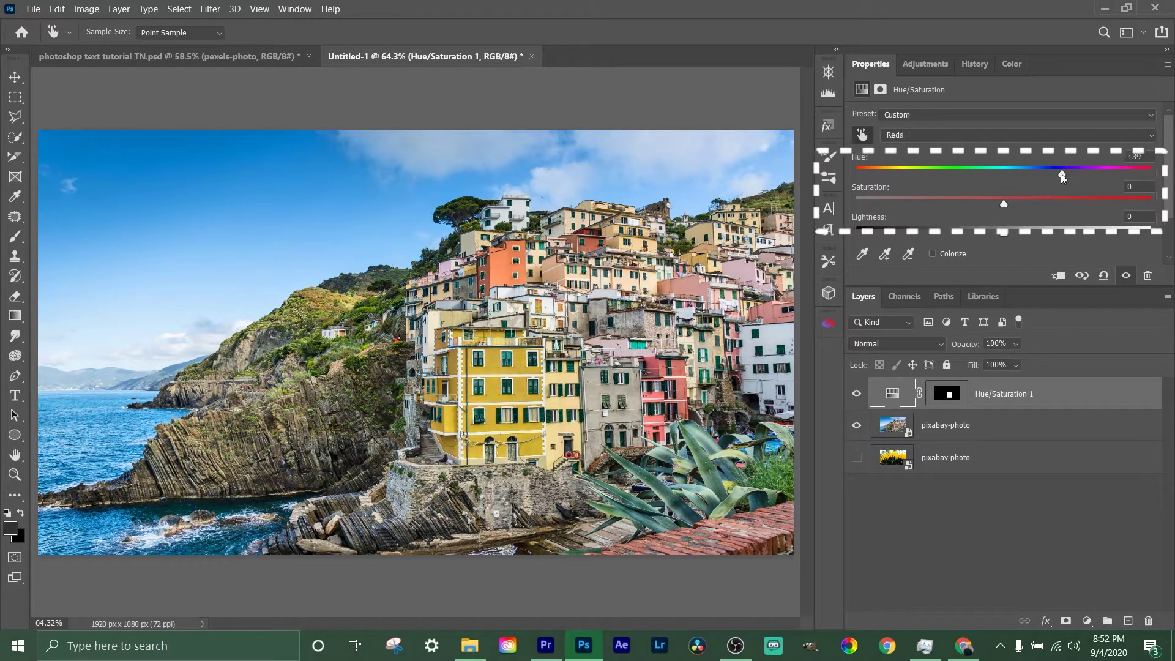
{"action": "left_click_drag", "start_coordinate": [1062, 175], "coordinate": [1164, 176]}
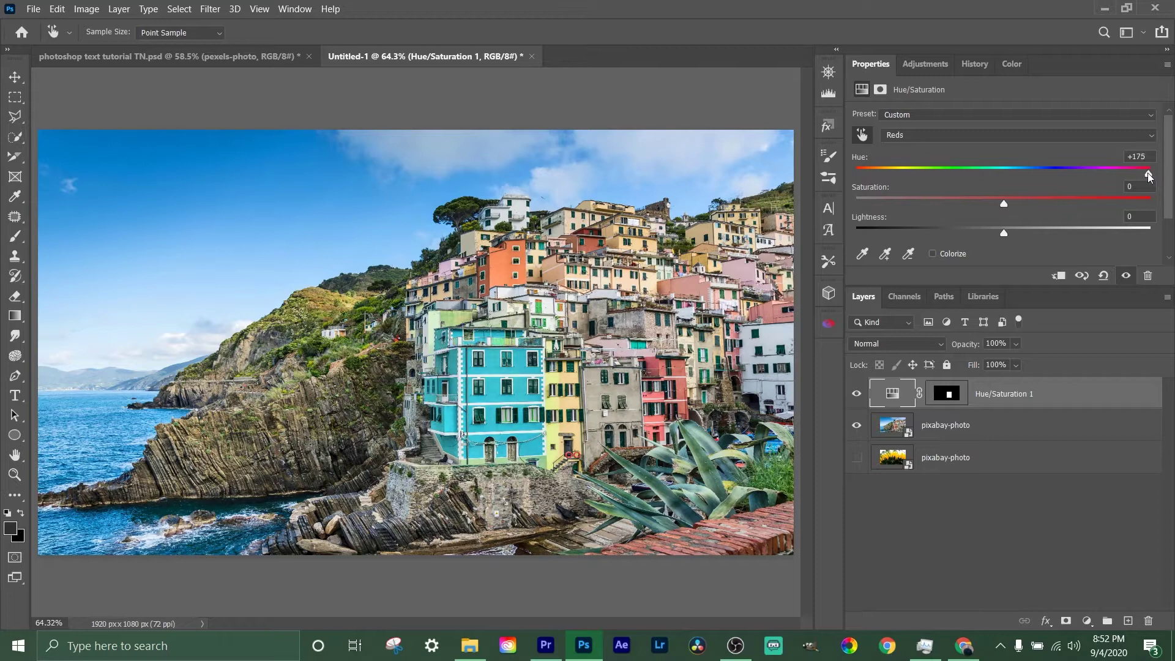
{"action": "left_click_drag", "start_coordinate": [1153, 178], "coordinate": [1146, 176]}
- Set the Reds hue to +180, saturation to +32 and lightness to -34
{"action": "left_click_drag", "start_coordinate": [1003, 205], "coordinate": [955, 233]}
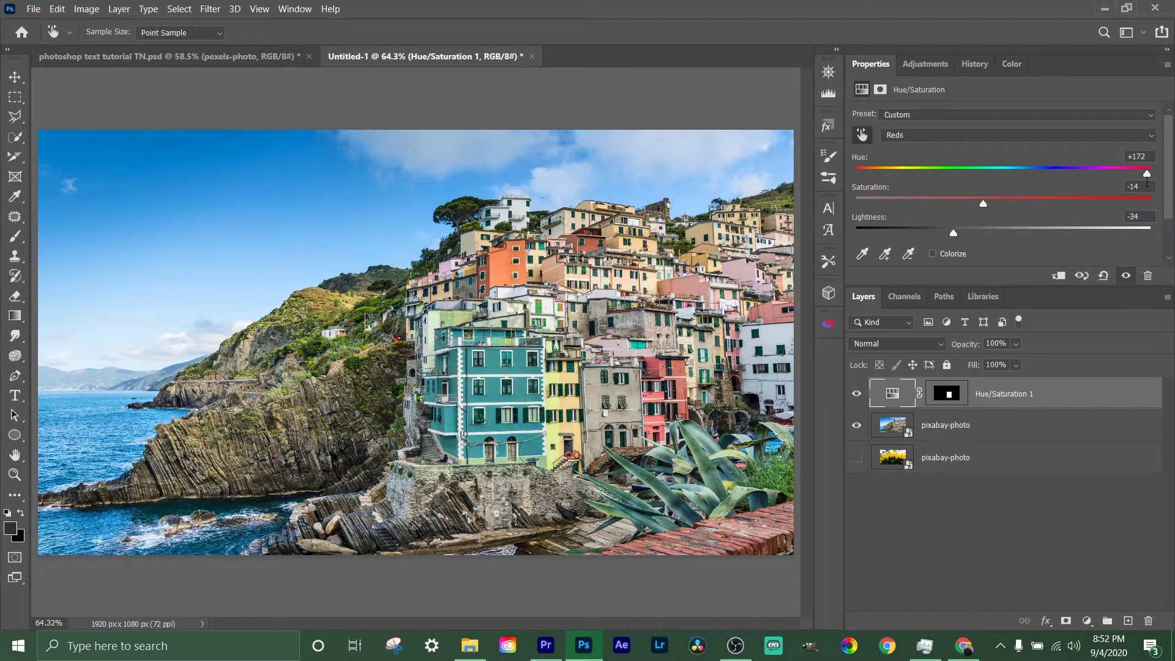
{"action": "mouse_move", "coordinate": [1147, 177]}
{"action": "left_mouse_down"}
{"action": "mouse_move", "coordinate": [1127, 177]}
{"action": "mouse_move", "coordinate": [1157, 177]}
{"action": "left_mouse_up"}
{"action": "left_click_drag", "start_coordinate": [983, 208], "coordinate": [1051, 203]}
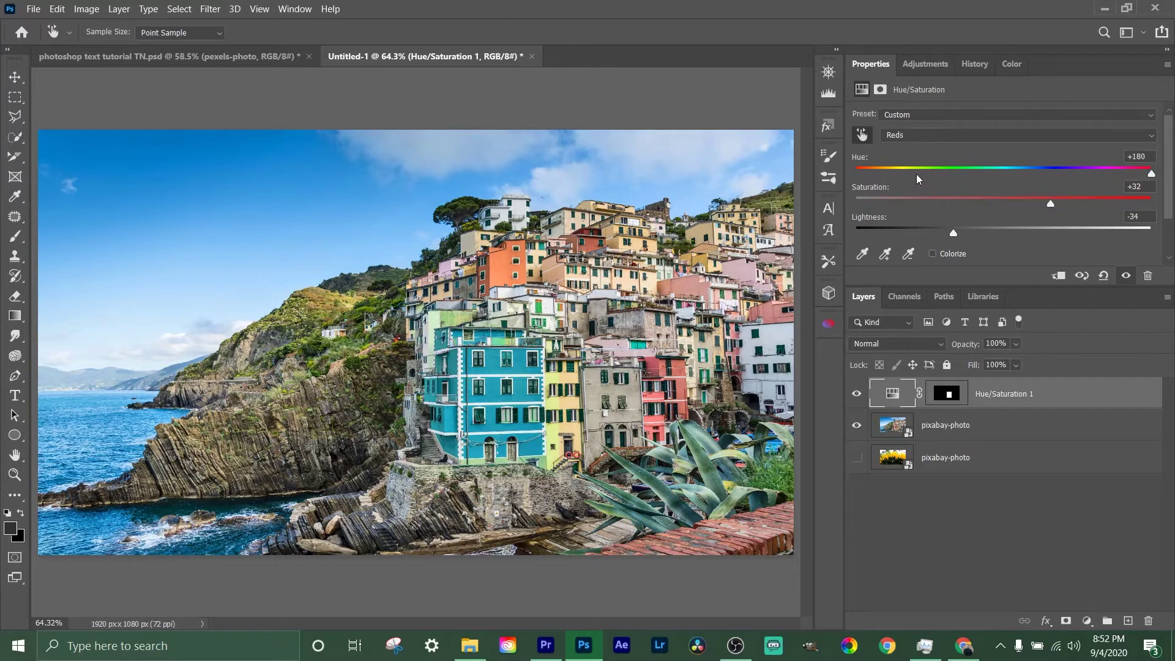
- Adjust the Reds colour range to 316°/347° and 30°\49°, and select the adjustment's layer mask
{"action": "scroll", "coordinate": [979, 245], "scroll_direction": "down", "scroll_amount": 2}
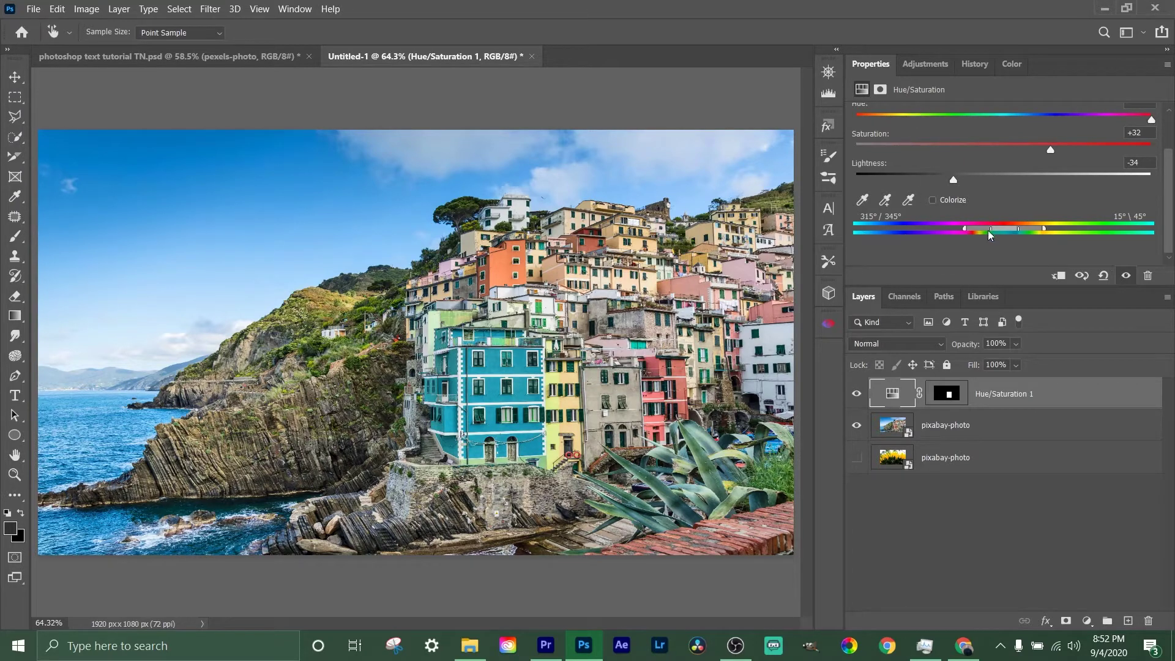
{"action": "mouse_move", "coordinate": [981, 231]}
{"action": "left_mouse_down"}
{"action": "mouse_move", "coordinate": [1007, 232]}
{"action": "mouse_move", "coordinate": [975, 235]}
{"action": "left_mouse_up"}
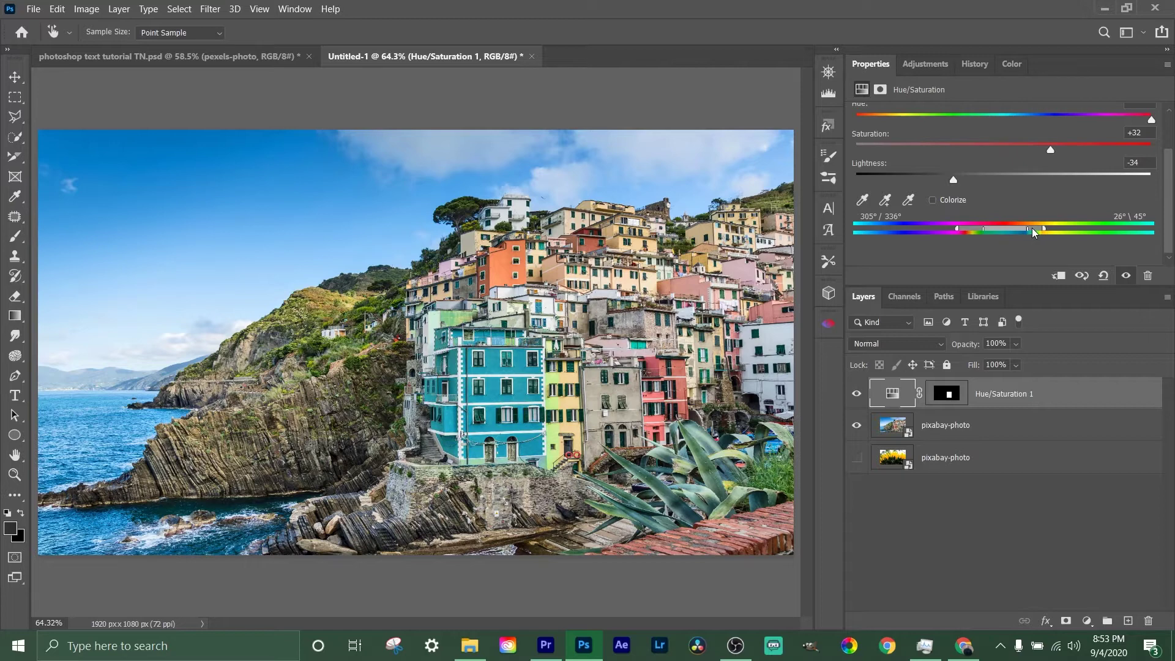
{"action": "left_click_drag", "start_coordinate": [1036, 232], "coordinate": [1005, 233]}
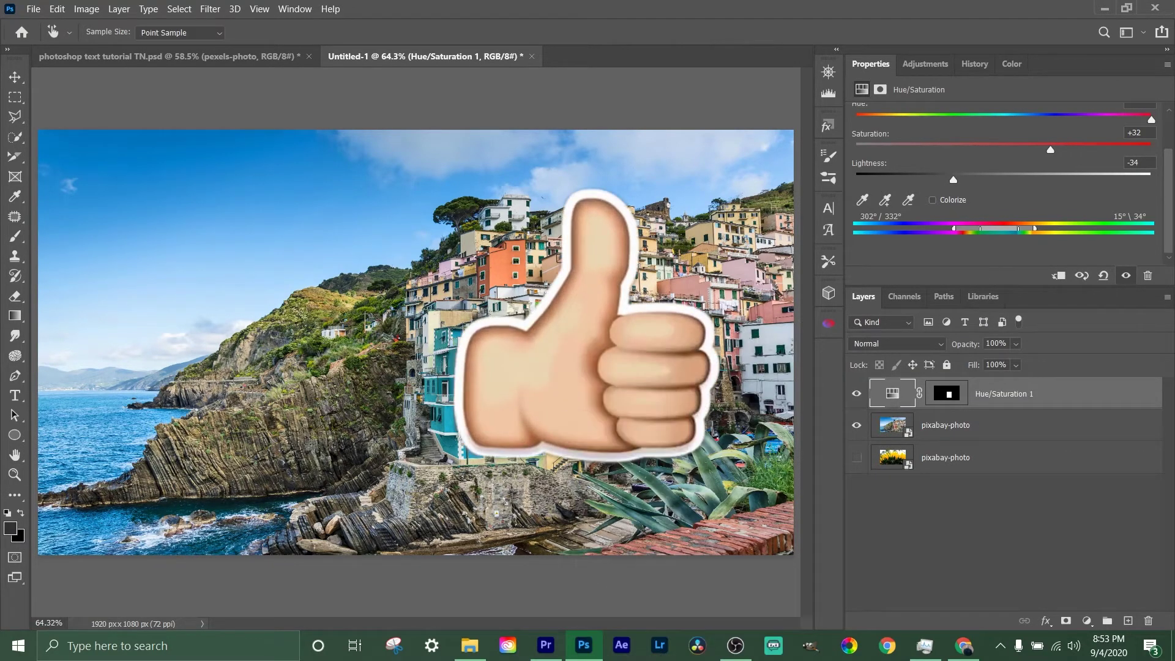
{"action": "scroll", "coordinate": [513, 342], "scroll_direction": "up", "scroll_amount": 8}
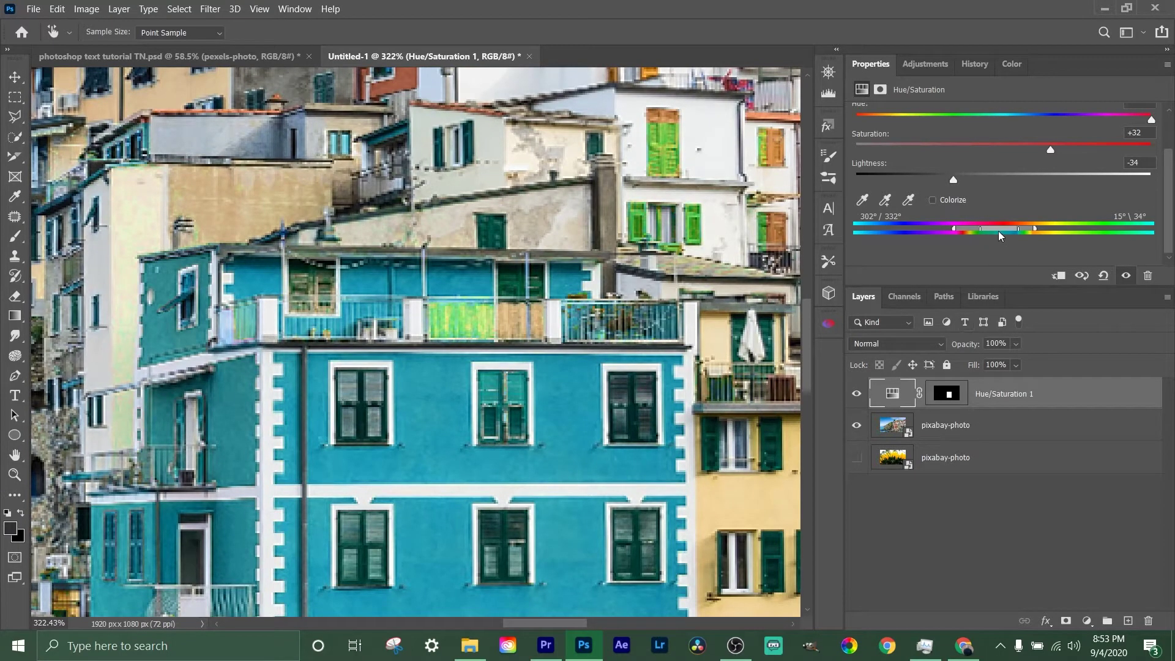
{"action": "mouse_move", "coordinate": [999, 234]}
{"action": "left_mouse_down"}
{"action": "mouse_move", "coordinate": [977, 233]}
{"action": "mouse_move", "coordinate": [1009, 240]}
{"action": "left_mouse_up"}
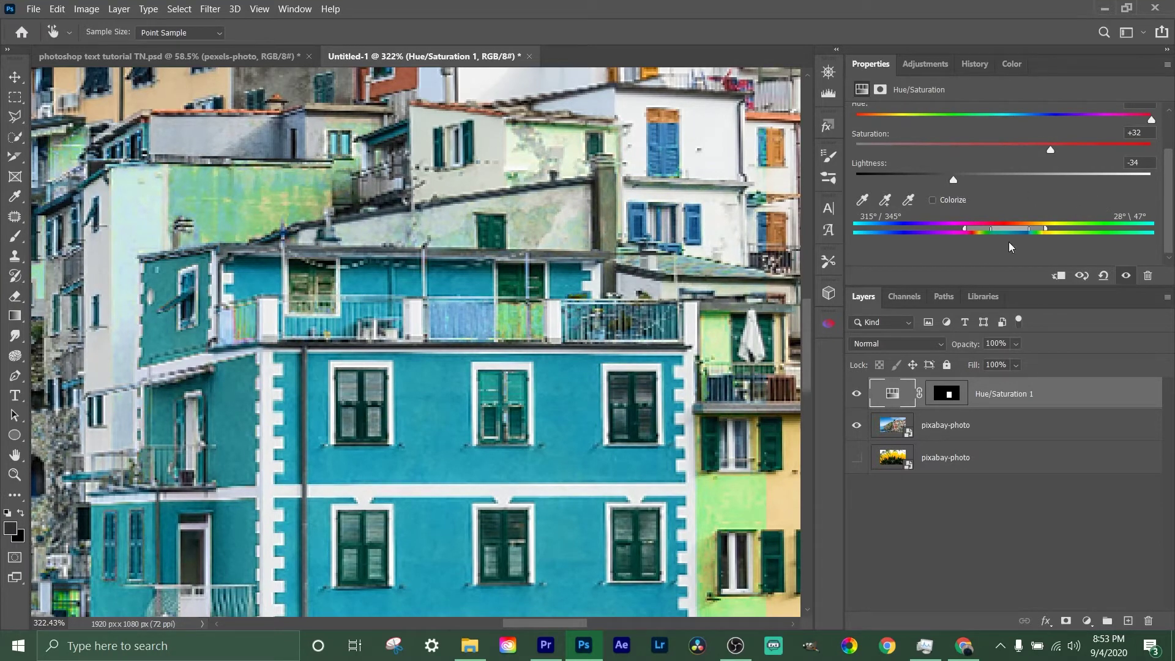
{"action": "left_click_drag", "start_coordinate": [1012, 233], "coordinate": [1015, 232]}
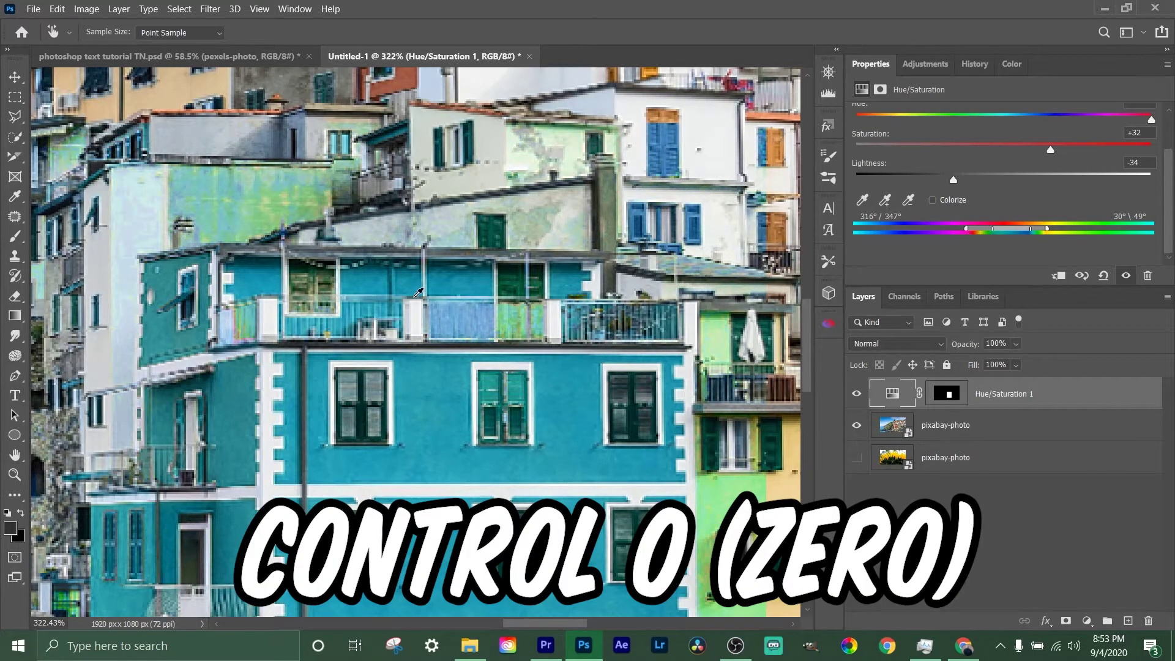
{"action": "key", "text": "ctrl+0"}
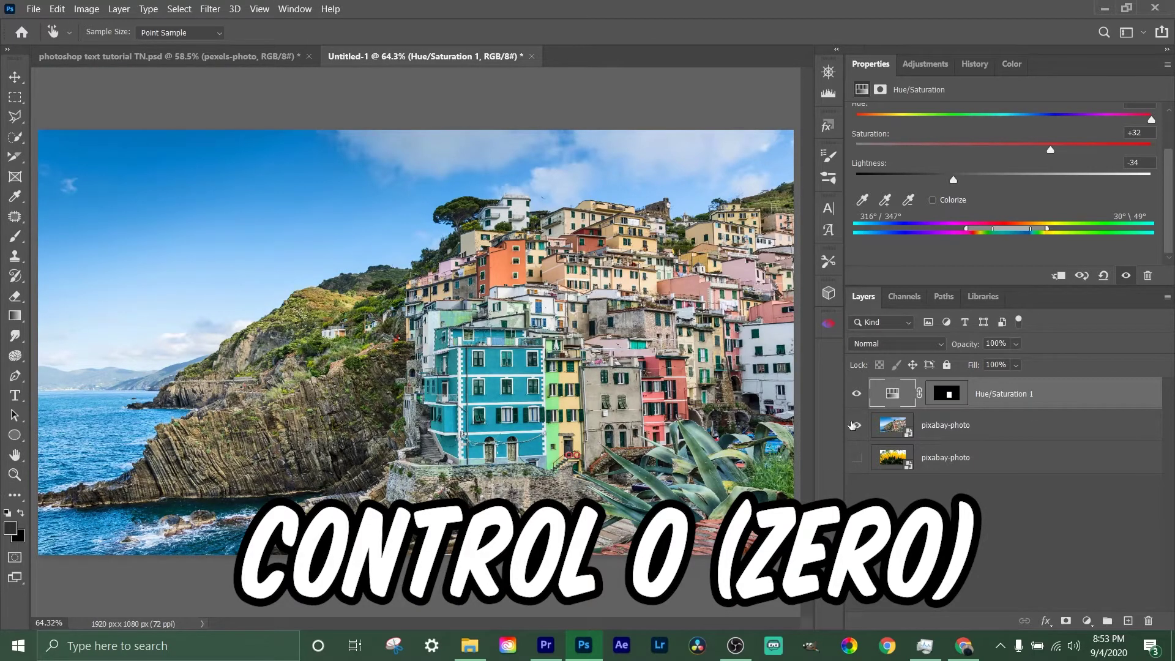
{"action": "left_click", "coordinate": [946, 394]}
{"action": "key", "text": "m"}
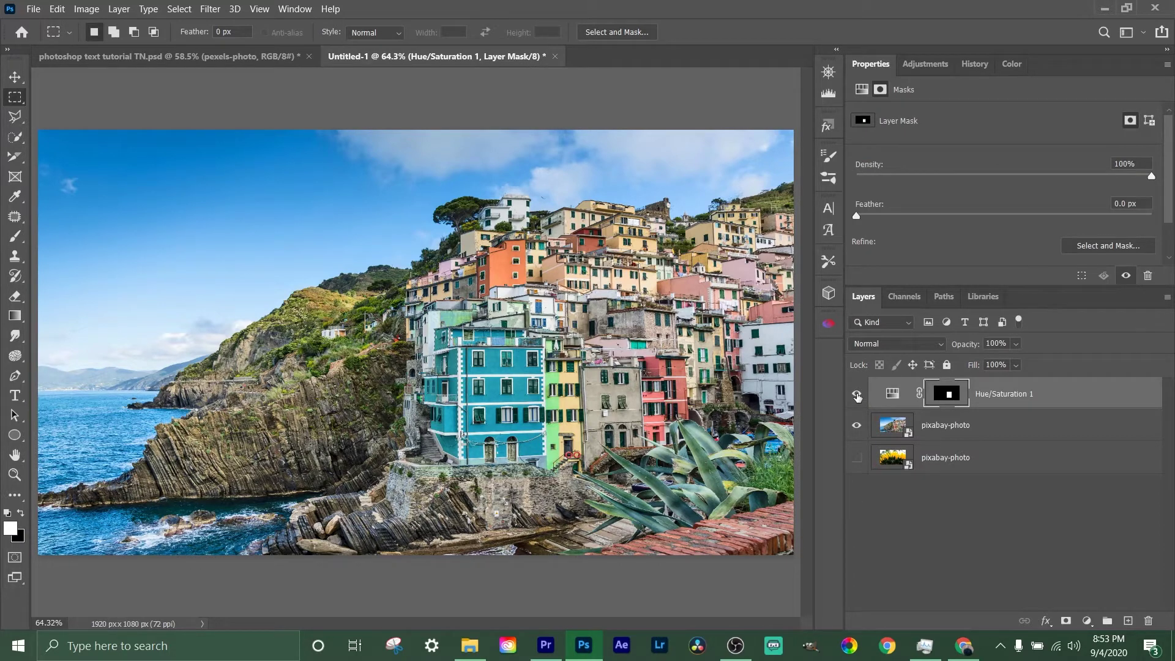
- Compare the building before and after by hiding and showing the Hue/Saturation layer, both in the full photo and close up
{"action": "left_click", "coordinate": [856, 395]}
{"action": "left_click", "coordinate": [856, 395]}
{"action": "left_click", "coordinate": [857, 395]}
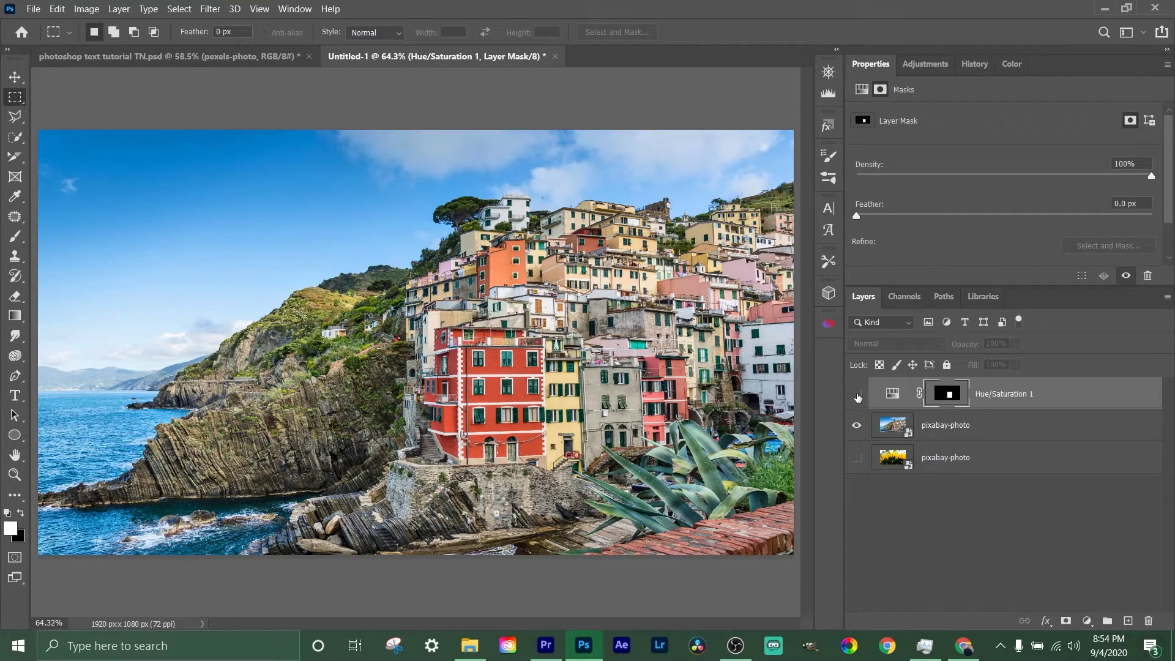
{"action": "left_click", "coordinate": [856, 395]}
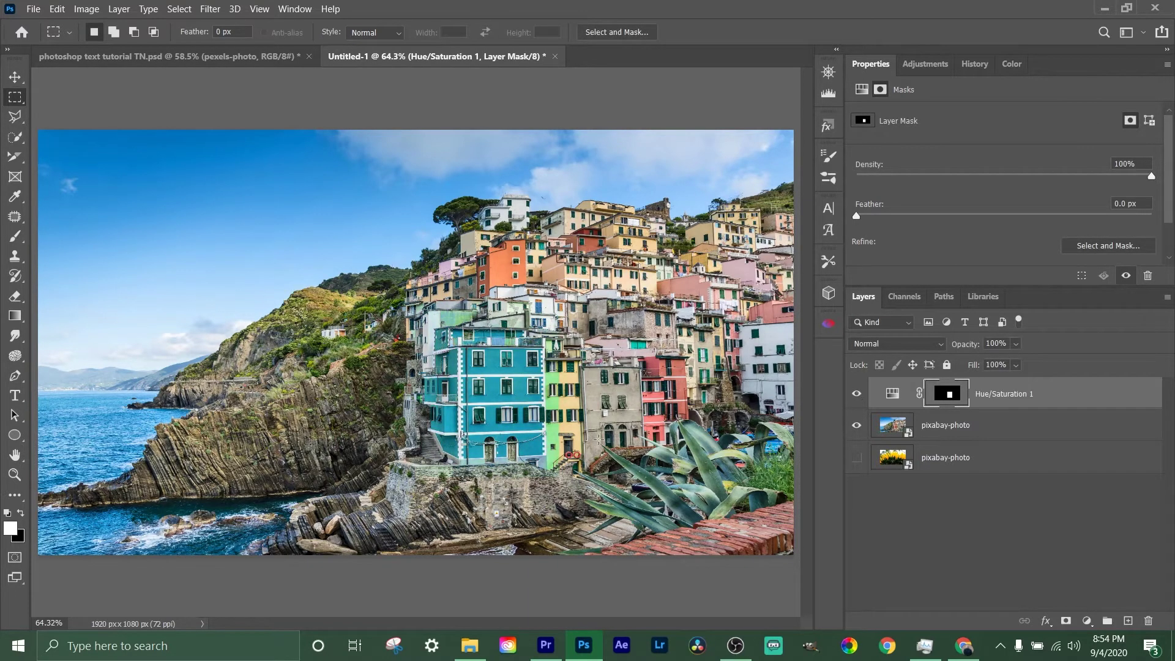
{"action": "scroll", "coordinate": [598, 438], "scroll_direction": "up", "scroll_amount": 4}
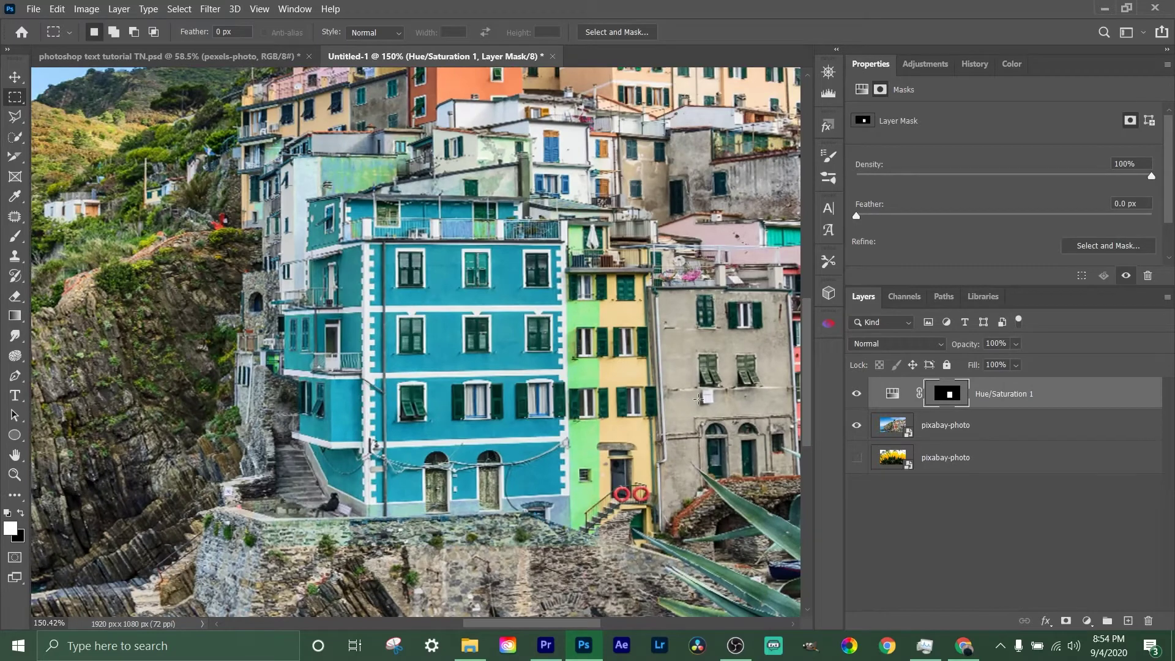
{"action": "left_click", "coordinate": [855, 395]}
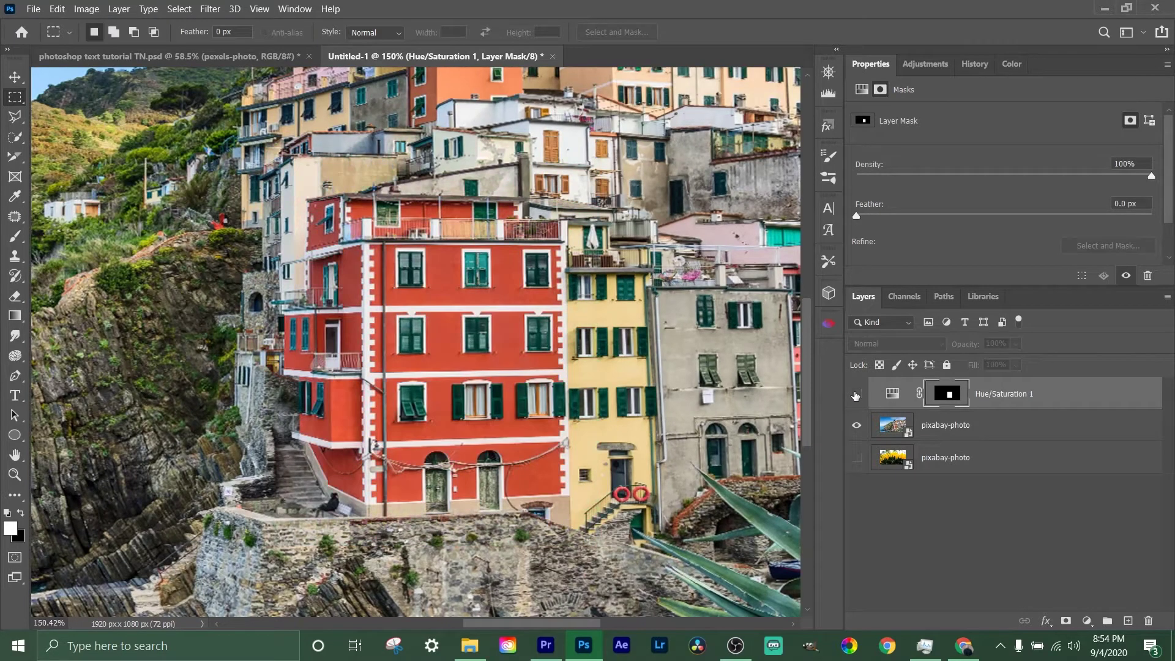
{"action": "left_click", "coordinate": [856, 395]}
{"action": "left_click", "coordinate": [856, 395]}
{"action": "left_click", "coordinate": [855, 396]}
{"action": "key", "text": "ctrl+0"}
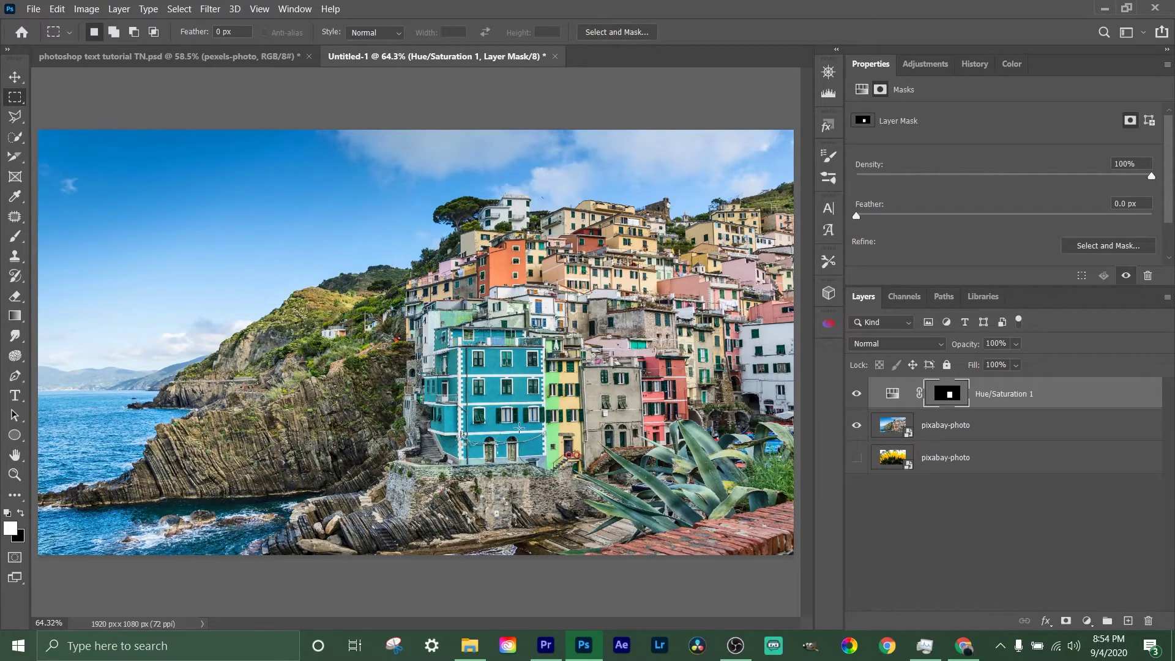
- Set up the Brush tool with a 29 px Soft Round brush at 0% hardness
{"action": "scroll", "coordinate": [482, 397], "scroll_direction": "up", "scroll_amount": 5}
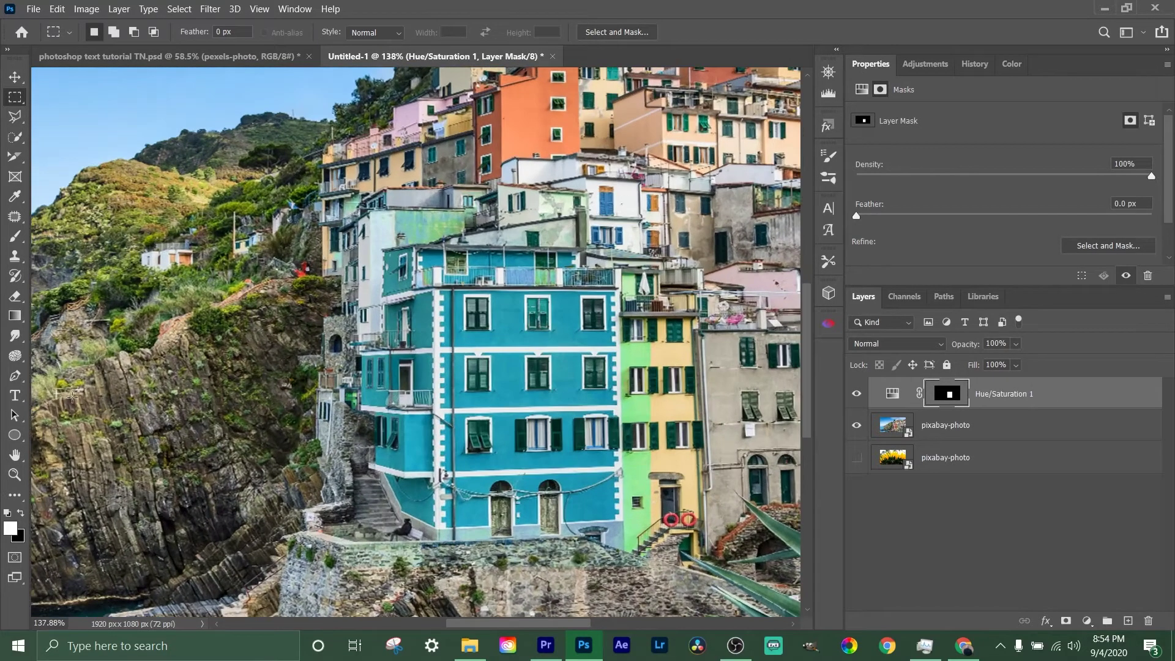
{"action": "left_click", "coordinate": [11, 242]}
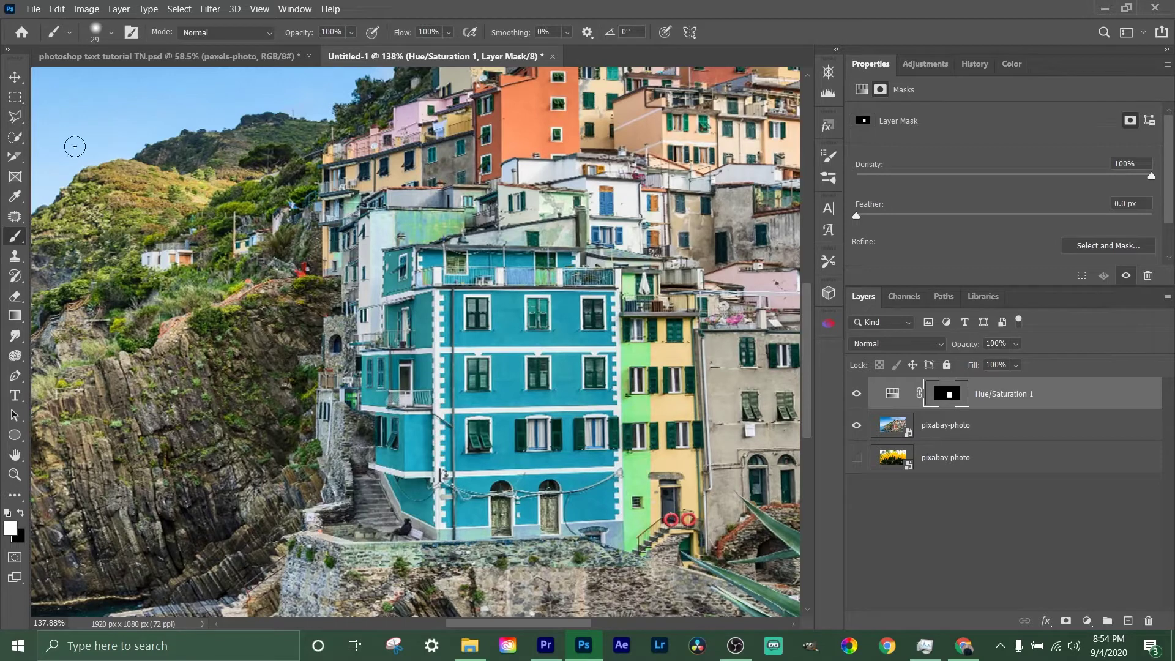
{"action": "left_click", "coordinate": [111, 33]}
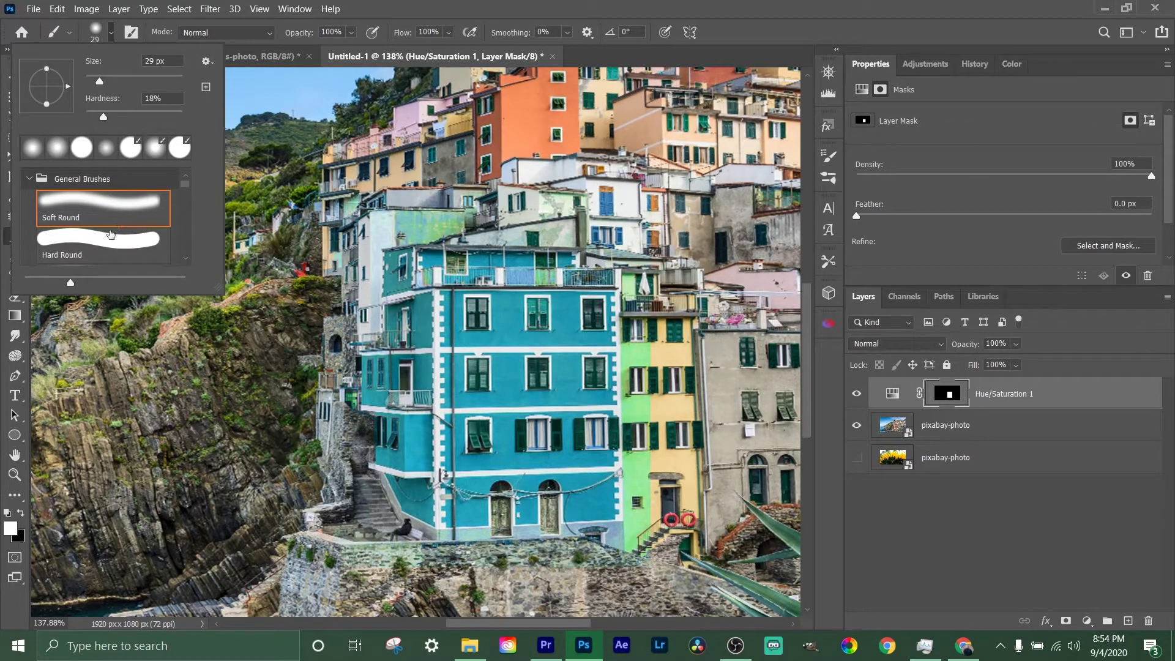
{"action": "left_click", "coordinate": [106, 146]}
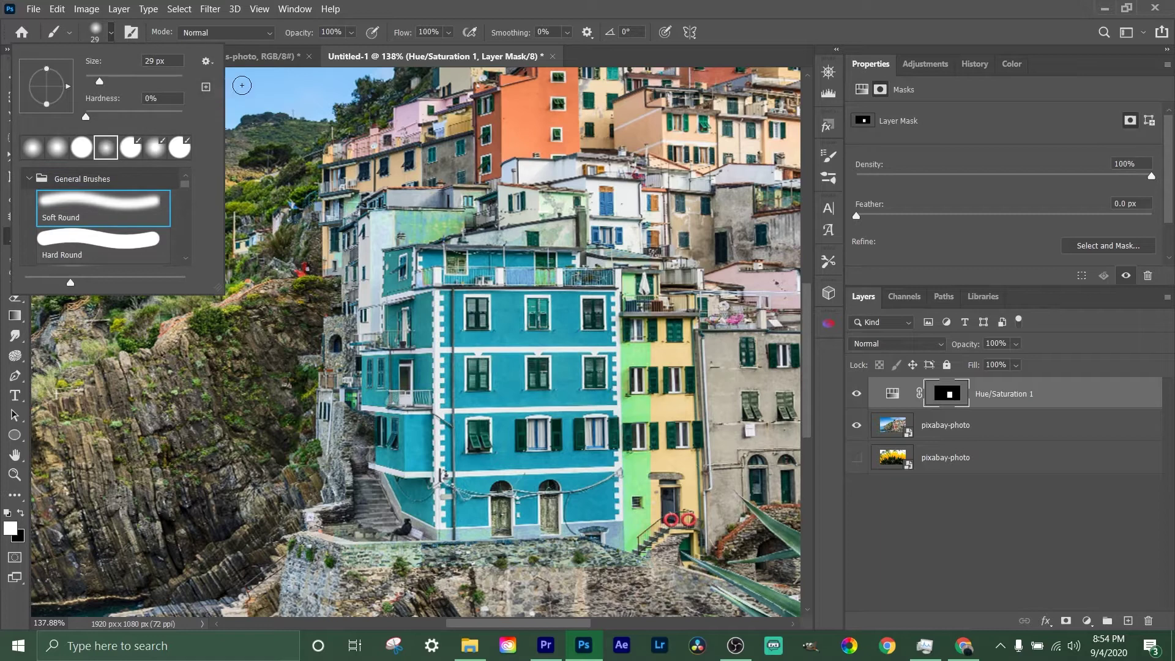
{"action": "left_click", "coordinate": [256, 92]}
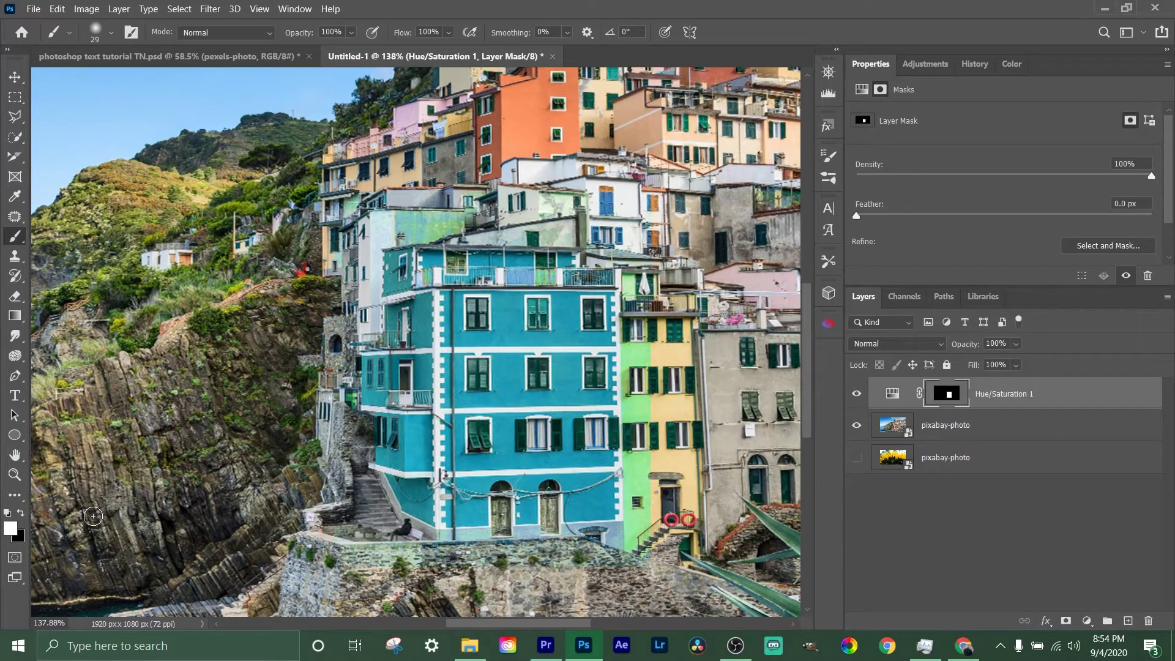
- Swap the foreground and background colours until black is the foreground colour for painting on the layer mask
{"action": "key", "text": "x"}
{"action": "key", "text": "x"}
{"action": "key", "text": "x"}
{"action": "key", "text": "x"}
{"action": "key", "text": "x"}
{"action": "key", "text": "x"}
{"action": "key", "text": "x"}
{"action": "key", "text": "x"}
{"action": "key", "text": "x"}
{"action": "key", "text": "x"}
{"action": "key", "text": "x"}
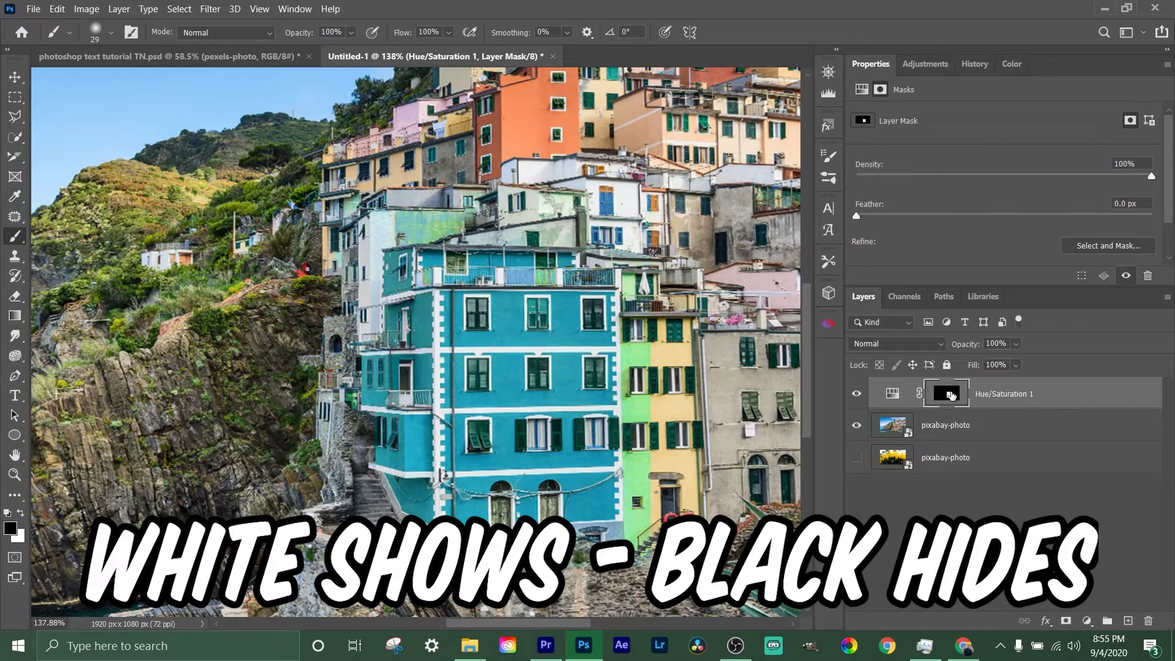
{"action": "scroll", "coordinate": [584, 371], "scroll_direction": "up", "scroll_amount": 3}
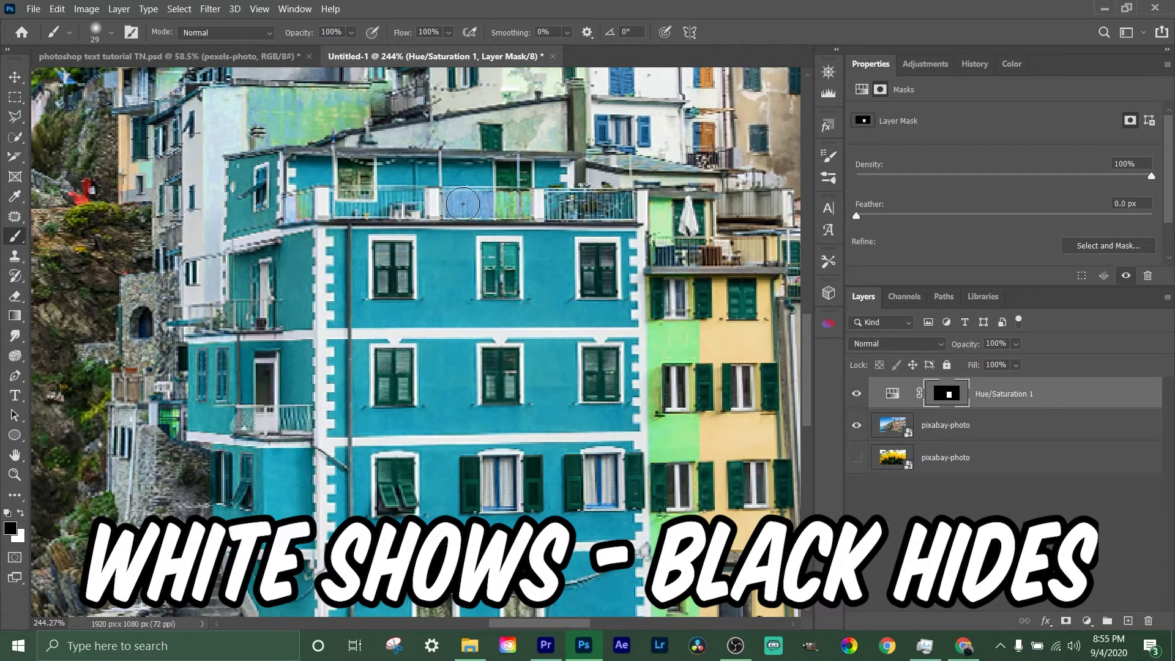
- Reduce the brush to 19 px and paint black over the upper balcony's panels and plants to restore their original colours
{"action": "scroll", "coordinate": [460, 203], "scroll_direction": "up", "scroll_amount": 1}
{"action": "scroll", "coordinate": [460, 203], "scroll_direction": "up", "scroll_amount": 3}
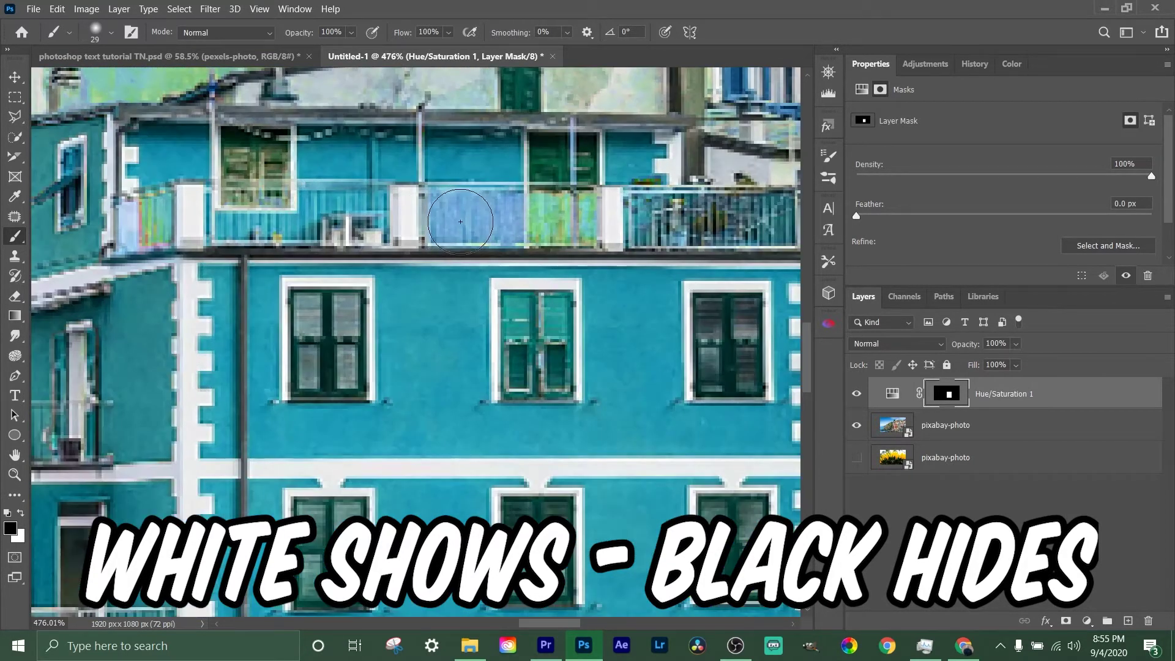
{"action": "right_click", "coordinate": [473, 225], "text": "alt"}
{"action": "mouse_move", "coordinate": [466, 215]}
{"action": "left_mouse_down"}
{"action": "mouse_move", "coordinate": [498, 214]}
{"action": "mouse_move", "coordinate": [451, 207]}
{"action": "mouse_move", "coordinate": [449, 223]}
{"action": "mouse_move", "coordinate": [480, 231]}
{"action": "mouse_move", "coordinate": [574, 224]}
{"action": "mouse_move", "coordinate": [581, 209]}
{"action": "mouse_move", "coordinate": [490, 214]}
{"action": "mouse_move", "coordinate": [526, 234]}
{"action": "mouse_move", "coordinate": [676, 220]}
{"action": "left_mouse_up"}
{"action": "scroll", "coordinate": [599, 502], "scroll_direction": "down", "scroll_amount": 3}
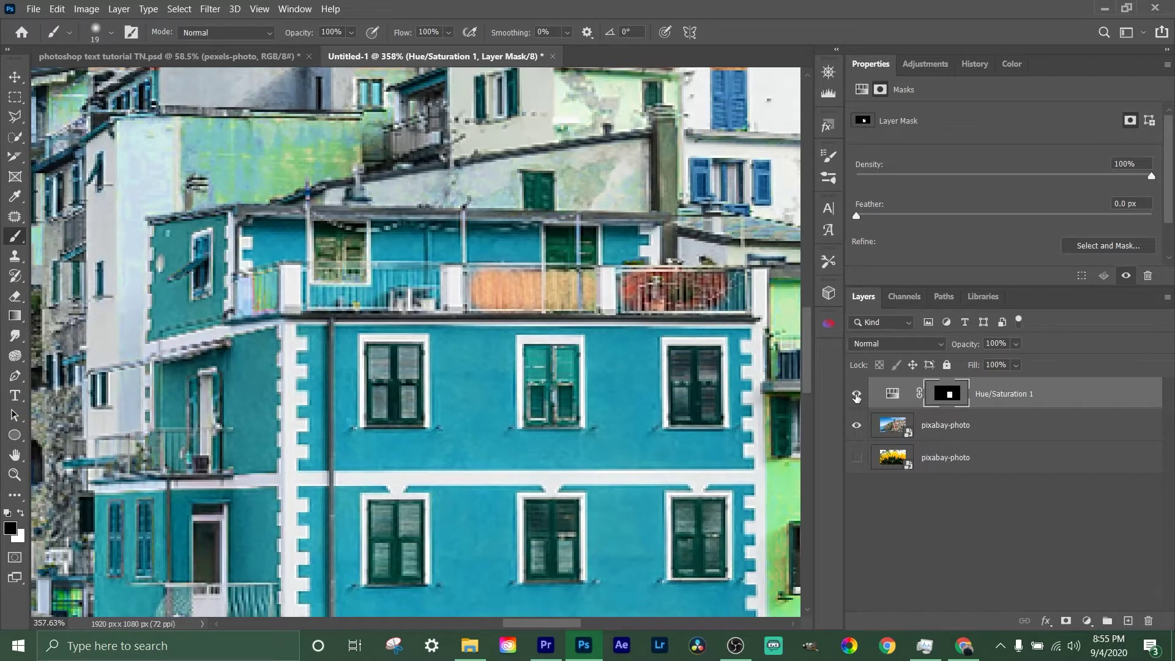
- Compare the balcony before and after by repeatedly hiding and showing the Hue/Saturation layer
{"action": "left_click", "coordinate": [855, 394]}
{"action": "left_click", "coordinate": [856, 394]}
{"action": "left_click", "coordinate": [855, 395]}
{"action": "left_click", "coordinate": [855, 395]}
{"action": "left_click", "coordinate": [855, 395]}
{"action": "left_click", "coordinate": [856, 395]}
{"action": "left_click", "coordinate": [855, 394]}
{"action": "left_click", "coordinate": [855, 395]}
- Enlarge the brush to 74 px and paint black over the tinted buildings behind the blue building's roof
{"action": "right_click", "coordinate": [331, 163], "text": "alt"}
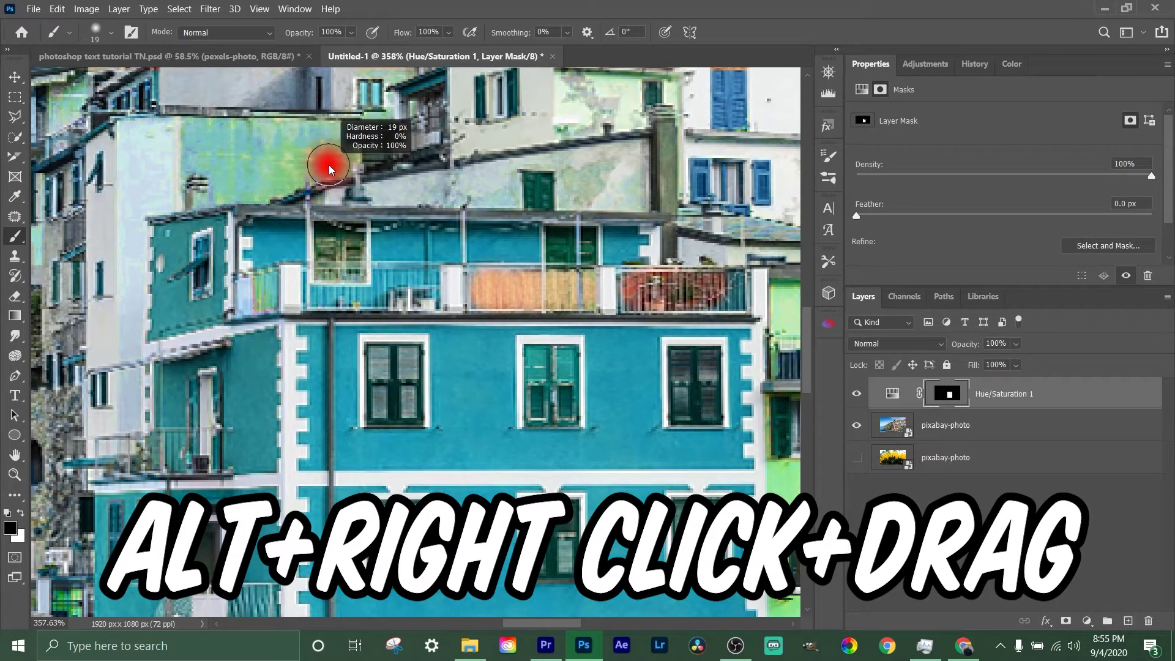
{"action": "left_click_drag", "start_coordinate": [329, 169], "coordinate": [409, 175]}
{"action": "mouse_move", "coordinate": [412, 127]}
{"action": "left_mouse_down"}
{"action": "mouse_move", "coordinate": [367, 202]}
{"action": "mouse_move", "coordinate": [358, 172]}
{"action": "mouse_move", "coordinate": [353, 180]}
{"action": "mouse_move", "coordinate": [349, 248]}
{"action": "mouse_move", "coordinate": [360, 197]}
{"action": "left_mouse_up"}
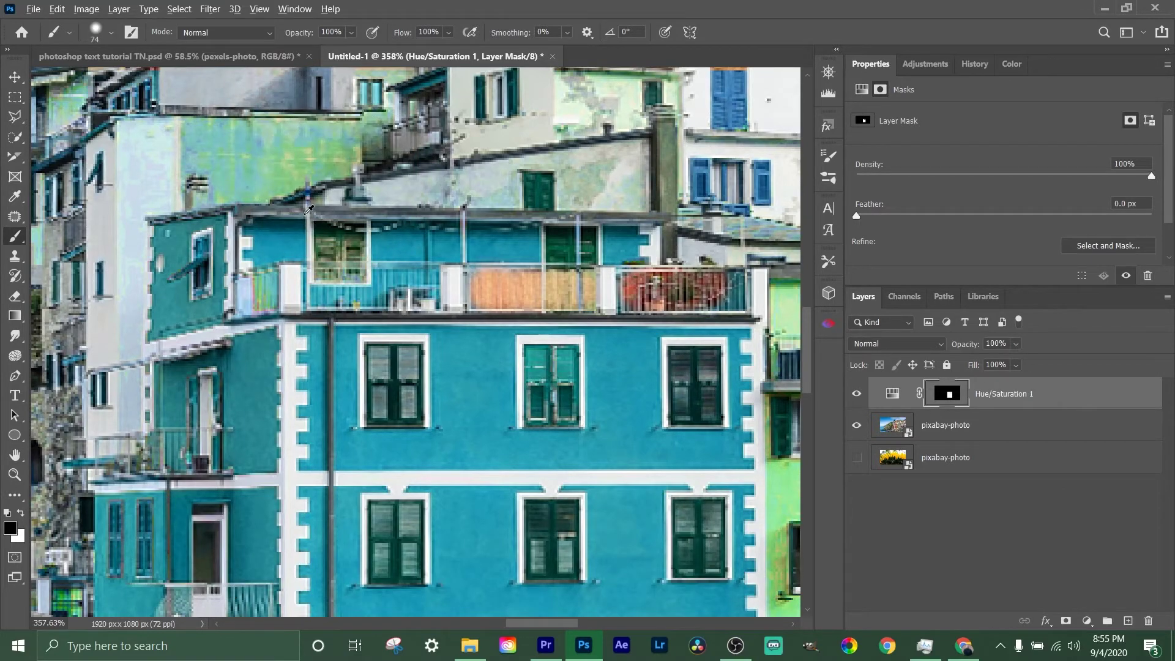
{"action": "scroll", "coordinate": [309, 209], "scroll_direction": "down", "scroll_amount": 6}
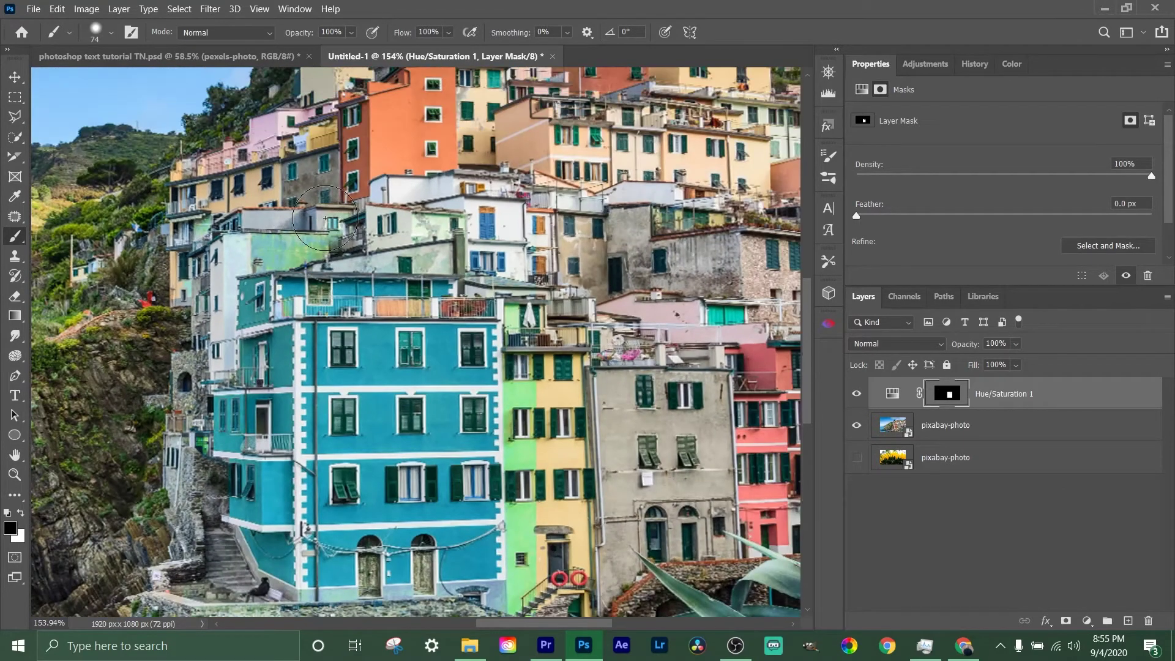
{"action": "mouse_move", "coordinate": [325, 218]}
{"action": "left_mouse_down"}
{"action": "mouse_move", "coordinate": [236, 245]}
{"action": "mouse_move", "coordinate": [286, 248]}
{"action": "mouse_move", "coordinate": [324, 233]}
{"action": "left_mouse_up"}
{"action": "mouse_move", "coordinate": [406, 228]}
{"action": "left_mouse_down"}
{"action": "mouse_move", "coordinate": [453, 240]}
{"action": "mouse_move", "coordinate": [274, 235]}
{"action": "mouse_move", "coordinate": [194, 256]}
{"action": "mouse_move", "coordinate": [195, 303]}
{"action": "mouse_move", "coordinate": [200, 277]}
{"action": "mouse_move", "coordinate": [203, 292]}
{"action": "mouse_move", "coordinate": [186, 394]}
{"action": "mouse_move", "coordinate": [208, 324]}
{"action": "mouse_move", "coordinate": [197, 320]}
{"action": "mouse_move", "coordinate": [187, 368]}
{"action": "mouse_move", "coordinate": [210, 369]}
{"action": "mouse_move", "coordinate": [167, 381]}
{"action": "mouse_move", "coordinate": [194, 503]}
{"action": "mouse_move", "coordinate": [171, 364]}
{"action": "mouse_move", "coordinate": [157, 373]}
{"action": "mouse_move", "coordinate": [174, 528]}
{"action": "mouse_move", "coordinate": [132, 341]}
{"action": "mouse_move", "coordinate": [167, 282]}
{"action": "mouse_move", "coordinate": [235, 208]}
{"action": "mouse_move", "coordinate": [147, 307]}
{"action": "mouse_move", "coordinate": [149, 267]}
{"action": "mouse_move", "coordinate": [230, 222]}
{"action": "mouse_move", "coordinate": [273, 216]}
{"action": "mouse_move", "coordinate": [448, 227]}
{"action": "mouse_move", "coordinate": [433, 227]}
{"action": "mouse_move", "coordinate": [484, 239]}
{"action": "mouse_move", "coordinate": [544, 280]}
{"action": "left_mouse_up"}
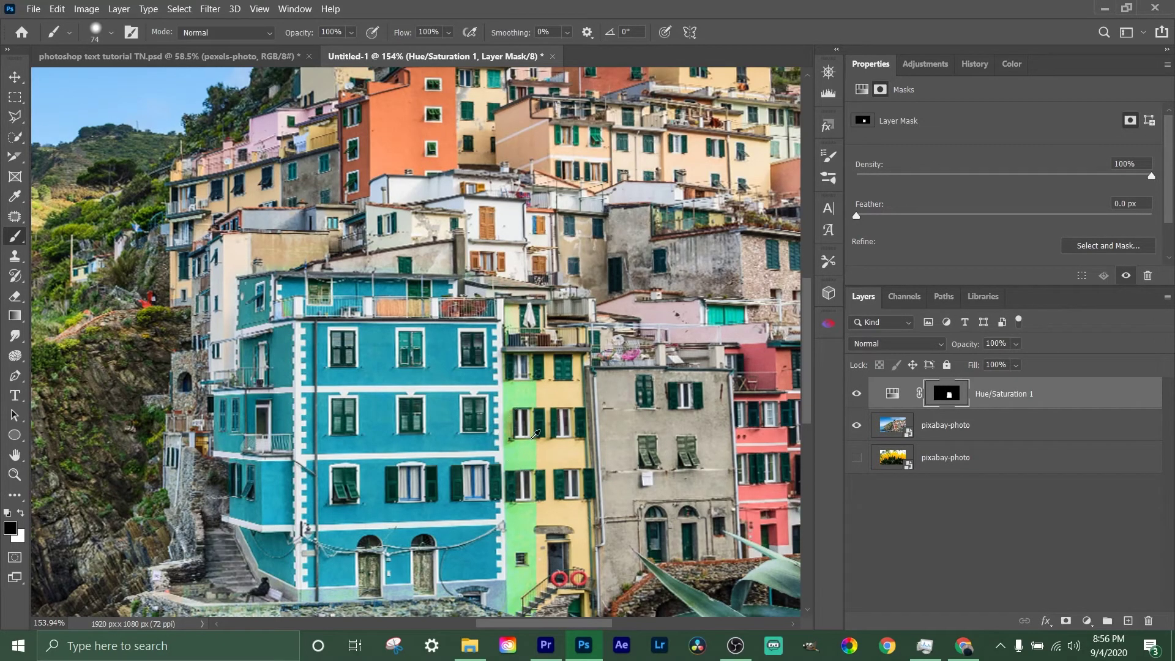
- Paint black over the green-tinted upper floors of the yellow building next to the blue one
{"action": "scroll", "coordinate": [536, 434], "scroll_direction": "up", "scroll_amount": 5}
{"action": "mouse_move", "coordinate": [555, 301]}
{"action": "left_mouse_down"}
{"action": "mouse_move", "coordinate": [511, 314]}
{"action": "mouse_move", "coordinate": [551, 388]}
{"action": "mouse_move", "coordinate": [576, 530]}
{"action": "mouse_move", "coordinate": [551, 436]}
{"action": "mouse_move", "coordinate": [544, 268]}
{"action": "mouse_move", "coordinate": [583, 354]}
{"action": "left_mouse_up"}
{"action": "scroll", "coordinate": [583, 355], "scroll_direction": "down", "scroll_amount": 3}
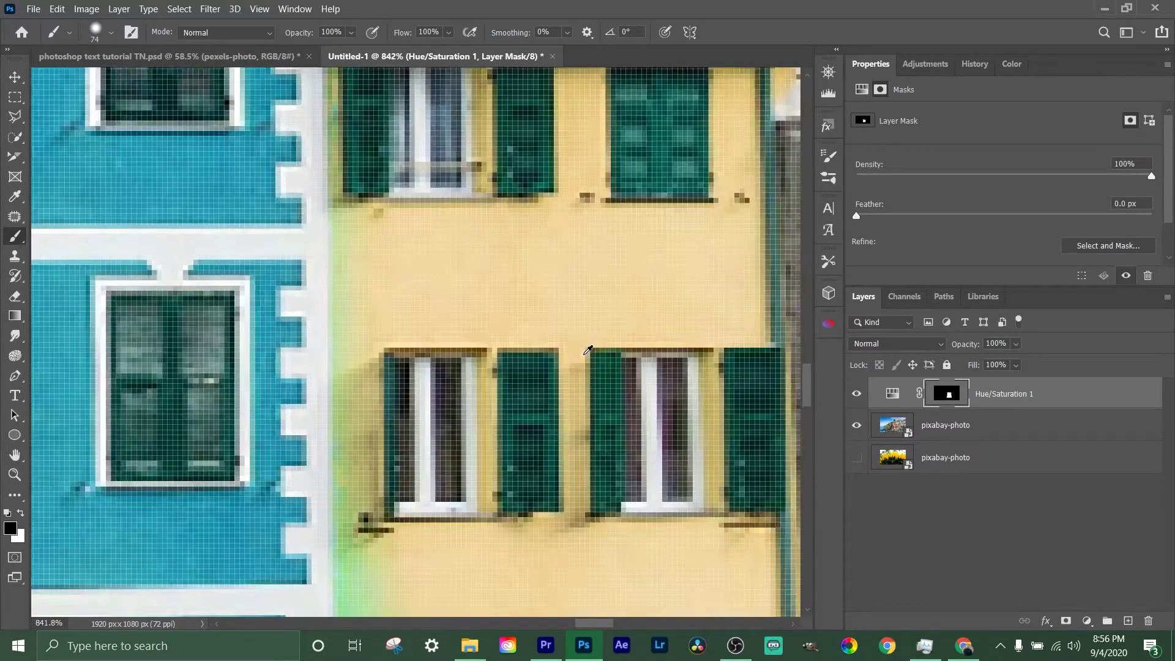
{"action": "scroll", "coordinate": [569, 299], "scroll_direction": "up", "scroll_amount": 1}
{"action": "mouse_move", "coordinate": [569, 299]}
{"action": "left_mouse_down"}
{"action": "mouse_move", "coordinate": [564, 253]}
{"action": "mouse_move", "coordinate": [565, 326]}
{"action": "left_mouse_up"}
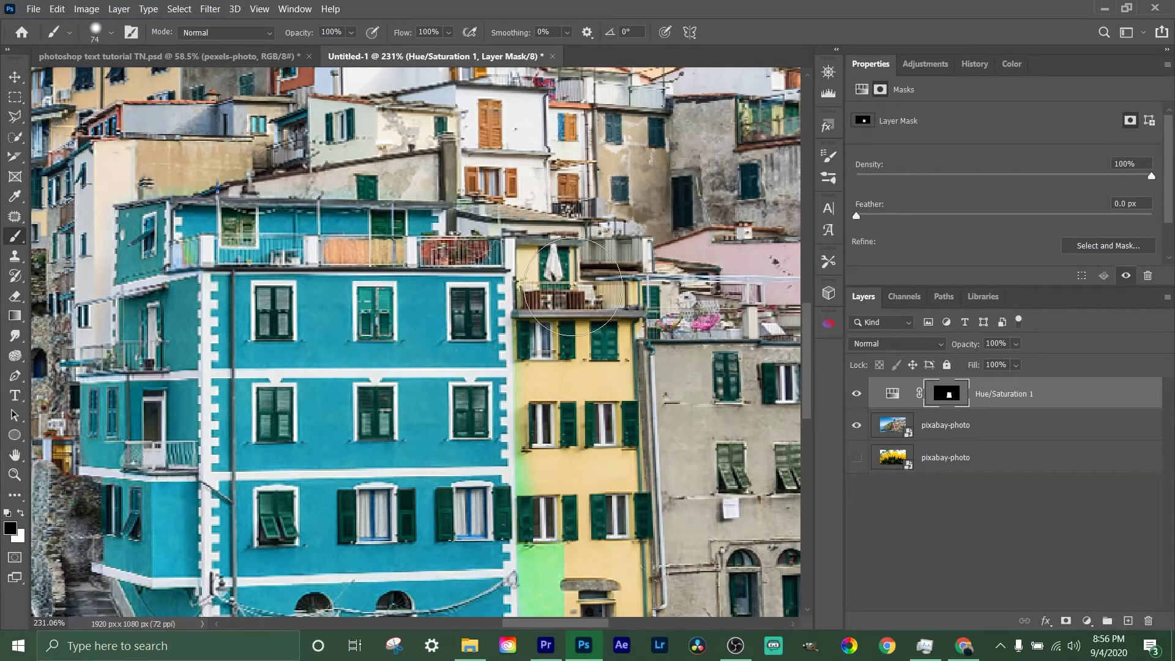
- Reduce the brush to 34 px and paint black down the yellow building's lower edge, undoing and redoing the first stroke
{"action": "right_click", "coordinate": [509, 175], "text": "alt"}
{"action": "scroll", "coordinate": [547, 455], "scroll_direction": "down", "scroll_amount": 3}
{"action": "scroll", "coordinate": [549, 455], "scroll_direction": "down", "scroll_amount": 2}
{"action": "mouse_move", "coordinate": [538, 342]}
{"action": "left_mouse_down"}
{"action": "mouse_move", "coordinate": [552, 514]}
{"action": "mouse_move", "coordinate": [537, 538]}
{"action": "left_mouse_up"}
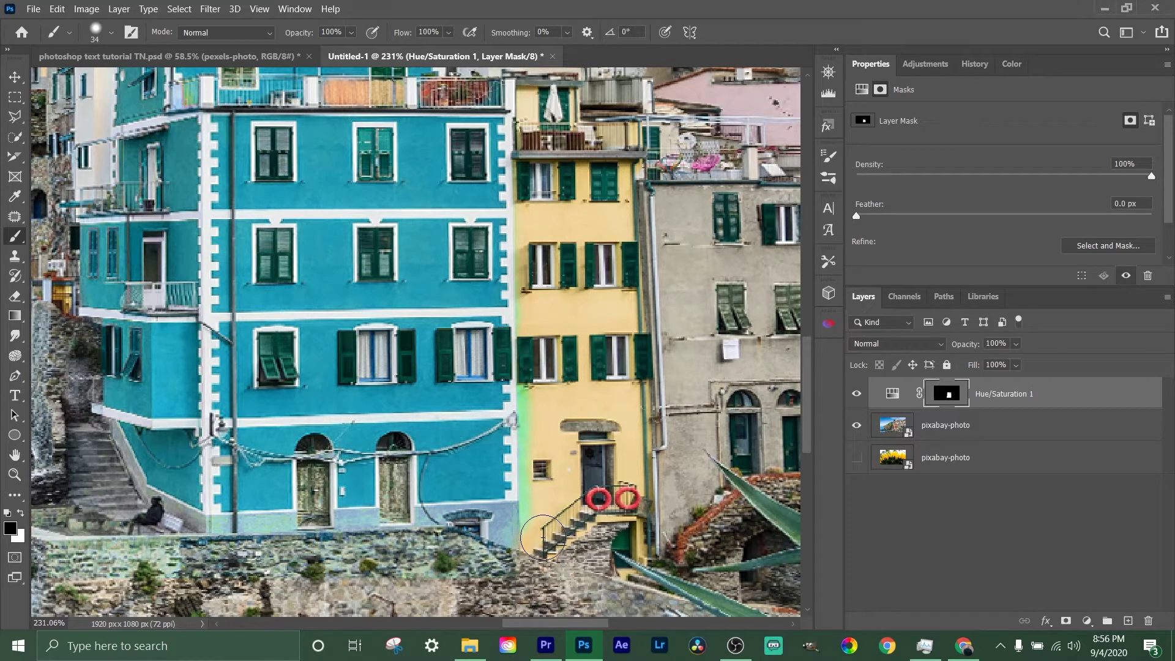
{"action": "key", "text": "ctrl+z"}
{"action": "mouse_move", "coordinate": [533, 381]}
{"action": "left_mouse_down"}
{"action": "mouse_move", "coordinate": [545, 556]}
{"action": "mouse_move", "coordinate": [562, 505]}
{"action": "left_mouse_up"}
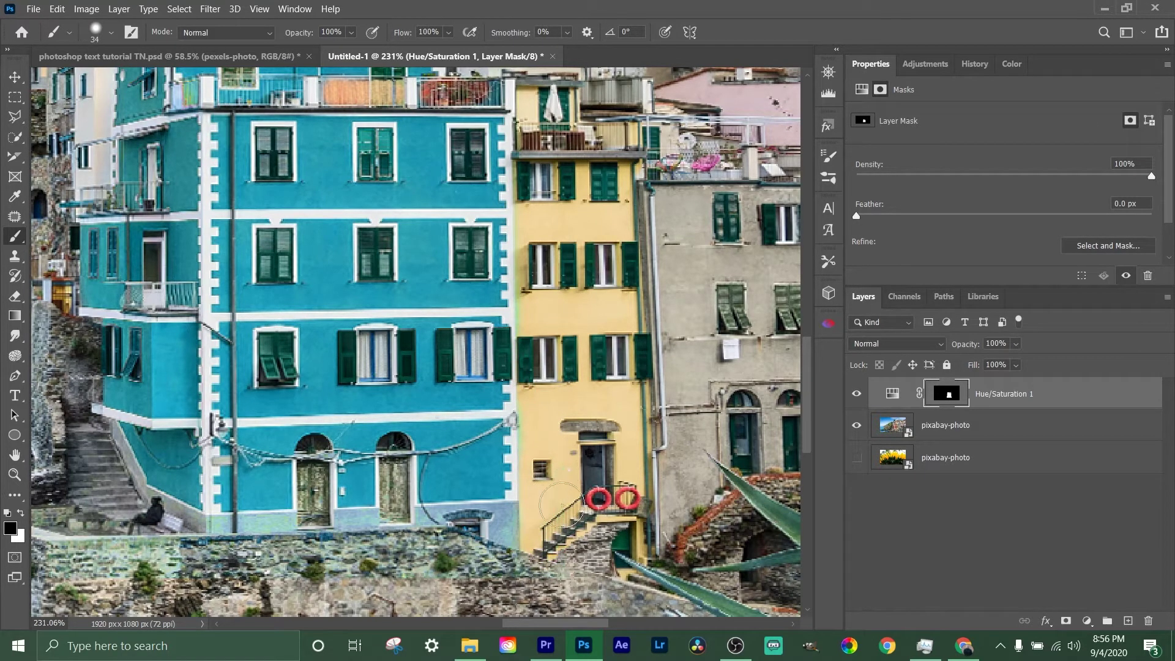
- Paint black over the tinted stone wall and the plaster base below the blue building
{"action": "scroll", "coordinate": [455, 600], "scroll_direction": "down", "scroll_amount": 2}
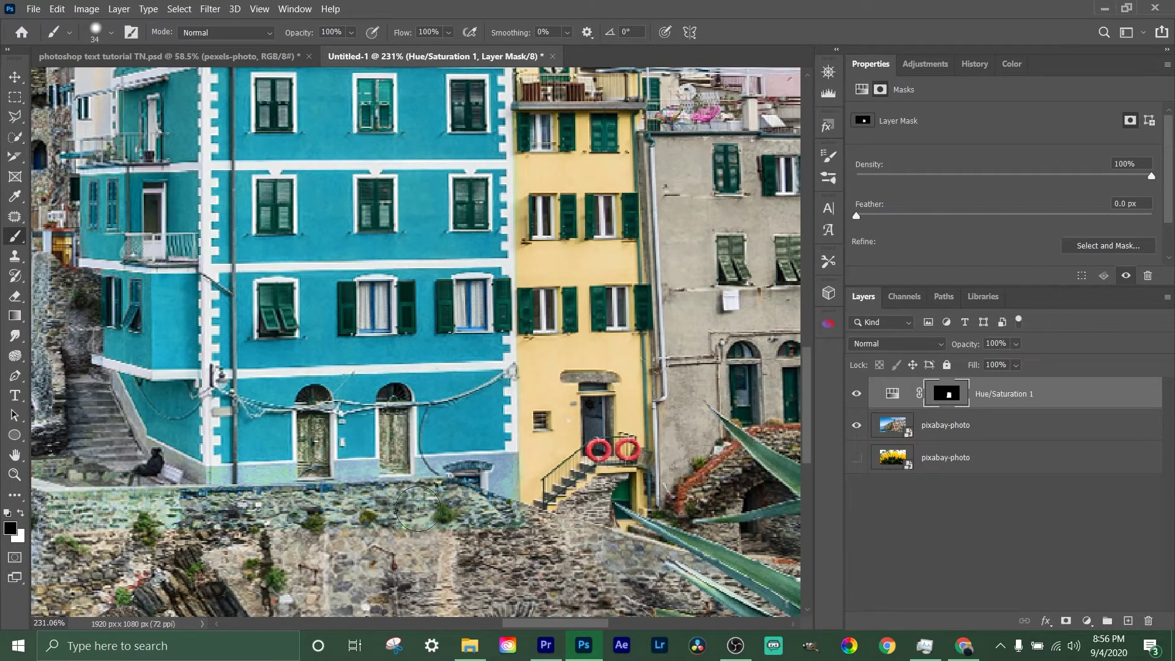
{"action": "mouse_move", "coordinate": [378, 511]}
{"action": "left_mouse_down"}
{"action": "mouse_move", "coordinate": [346, 522]}
{"action": "mouse_move", "coordinate": [205, 519]}
{"action": "left_mouse_up"}
{"action": "left_click_drag", "start_coordinate": [499, 532], "coordinate": [464, 504]}
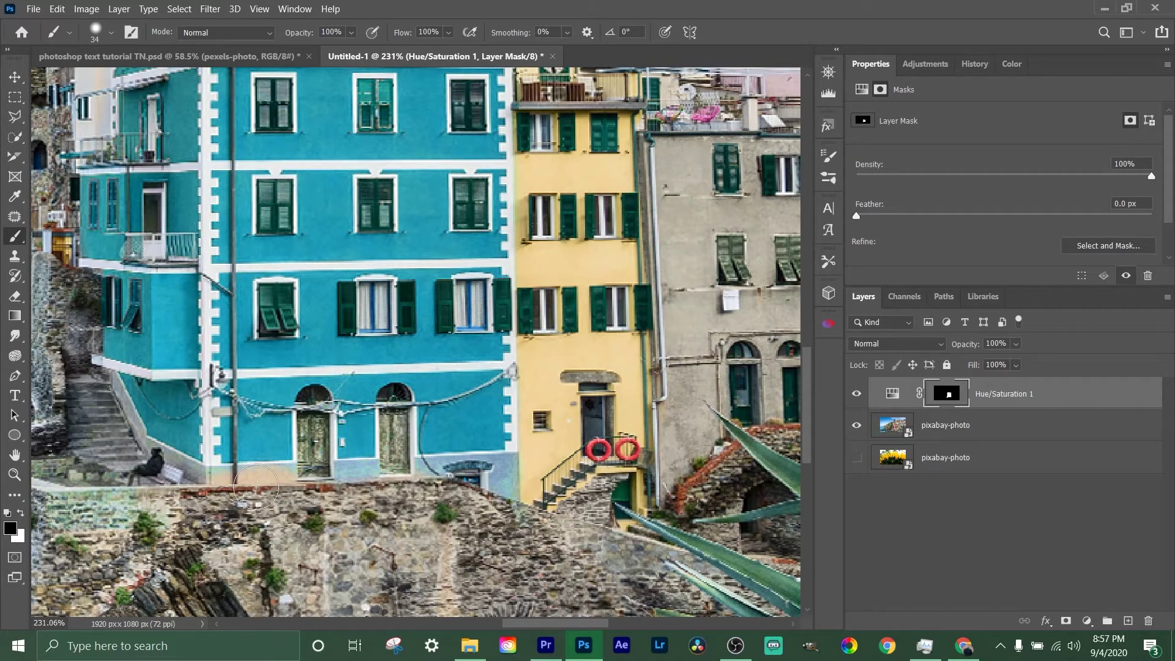
{"action": "left_click_drag", "start_coordinate": [355, 490], "coordinate": [358, 485]}
{"action": "left_click_drag", "start_coordinate": [435, 481], "coordinate": [429, 475]}
{"action": "mouse_move", "coordinate": [510, 493]}
{"action": "left_mouse_down"}
{"action": "mouse_move", "coordinate": [505, 474]}
{"action": "mouse_move", "coordinate": [498, 489]}
{"action": "mouse_move", "coordinate": [513, 471]}
{"action": "mouse_move", "coordinate": [513, 514]}
{"action": "left_mouse_up"}
- Reduce the brush to 8 px and paint black along the plaster strip under the white trim, above the small arched opening
{"action": "scroll", "coordinate": [513, 514], "scroll_direction": "up", "scroll_amount": 5}
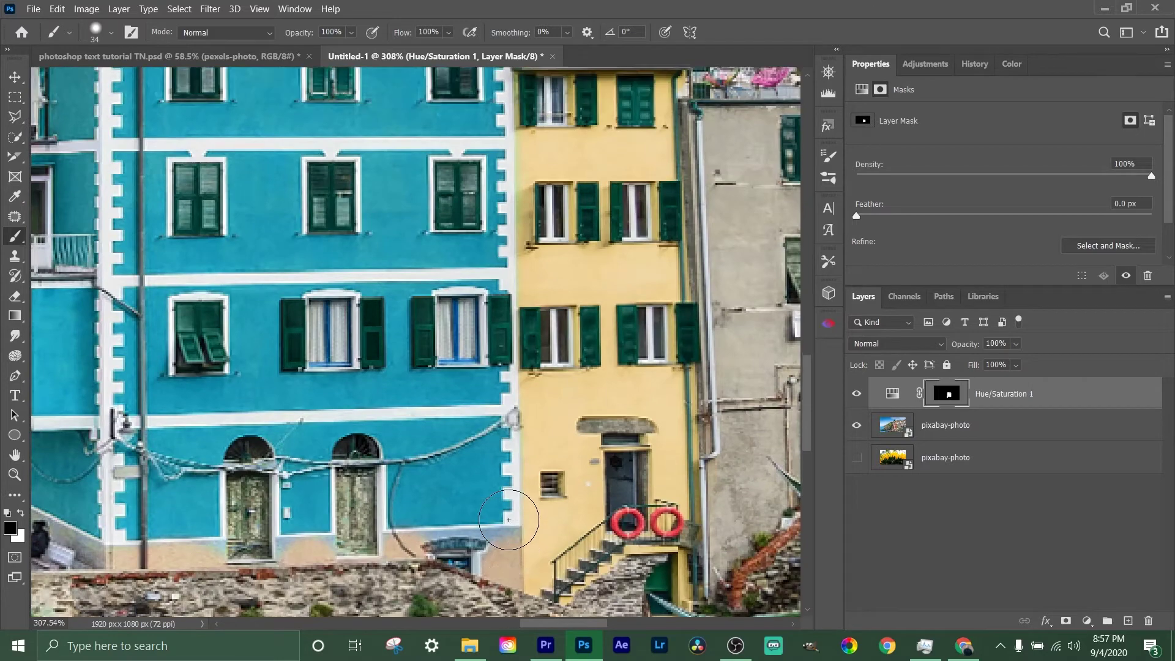
{"action": "scroll", "coordinate": [512, 558], "scroll_direction": "up", "scroll_amount": 12}
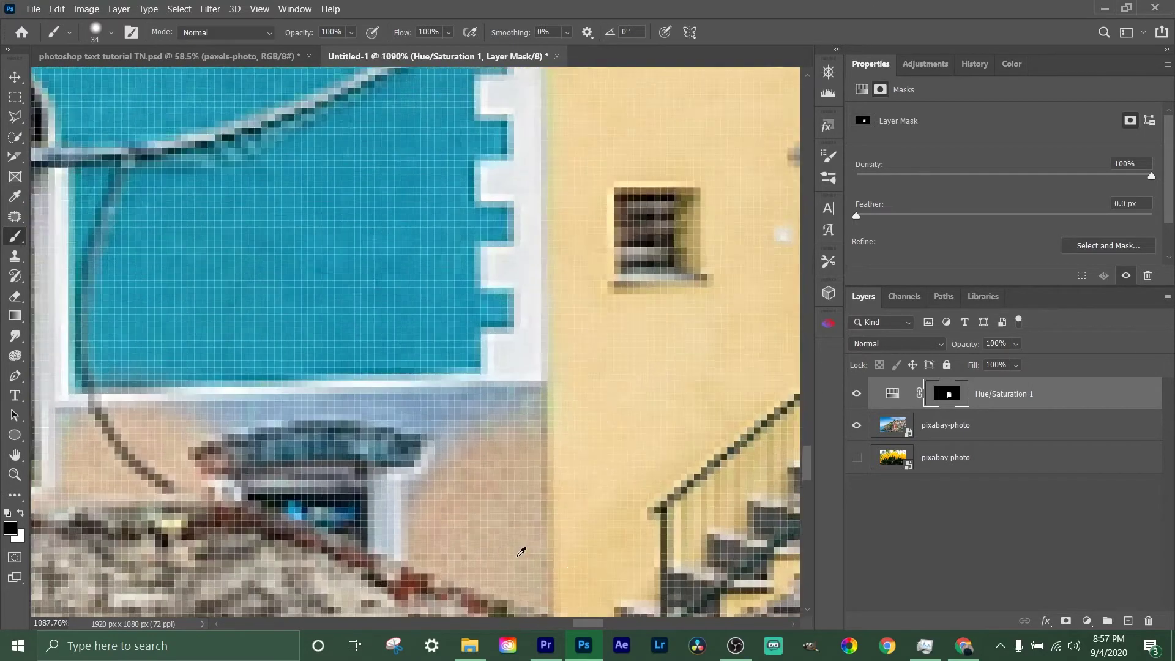
{"action": "mouse_move", "coordinate": [479, 442]}
{"action": "left_mouse_down"}
{"action": "mouse_move", "coordinate": [432, 425]}
{"action": "mouse_move", "coordinate": [423, 403]}
{"action": "left_mouse_up"}
{"action": "mouse_move", "coordinate": [485, 446]}
{"action": "left_mouse_down"}
{"action": "mouse_move", "coordinate": [501, 408]}
{"action": "mouse_move", "coordinate": [507, 416]}
{"action": "mouse_move", "coordinate": [465, 396]}
{"action": "mouse_move", "coordinate": [517, 407]}
{"action": "left_mouse_up"}
{"action": "left_click_drag", "start_coordinate": [433, 394], "coordinate": [412, 391]}
{"action": "mouse_move", "coordinate": [423, 392]}
{"action": "left_mouse_down"}
{"action": "mouse_move", "coordinate": [333, 374]}
{"action": "mouse_move", "coordinate": [139, 396]}
{"action": "left_mouse_up"}
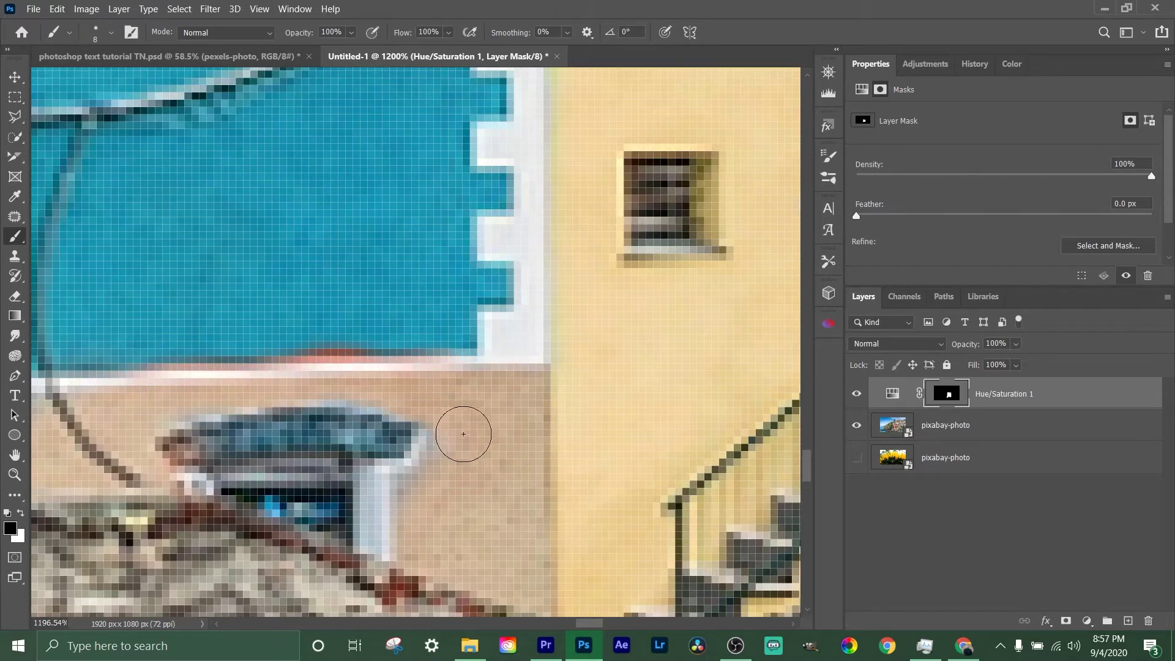
- Enlarge the brush to 182 px and paint black over the remaining tint on the stone wall below the building
{"action": "scroll", "coordinate": [336, 458], "scroll_direction": "down", "scroll_amount": 6}
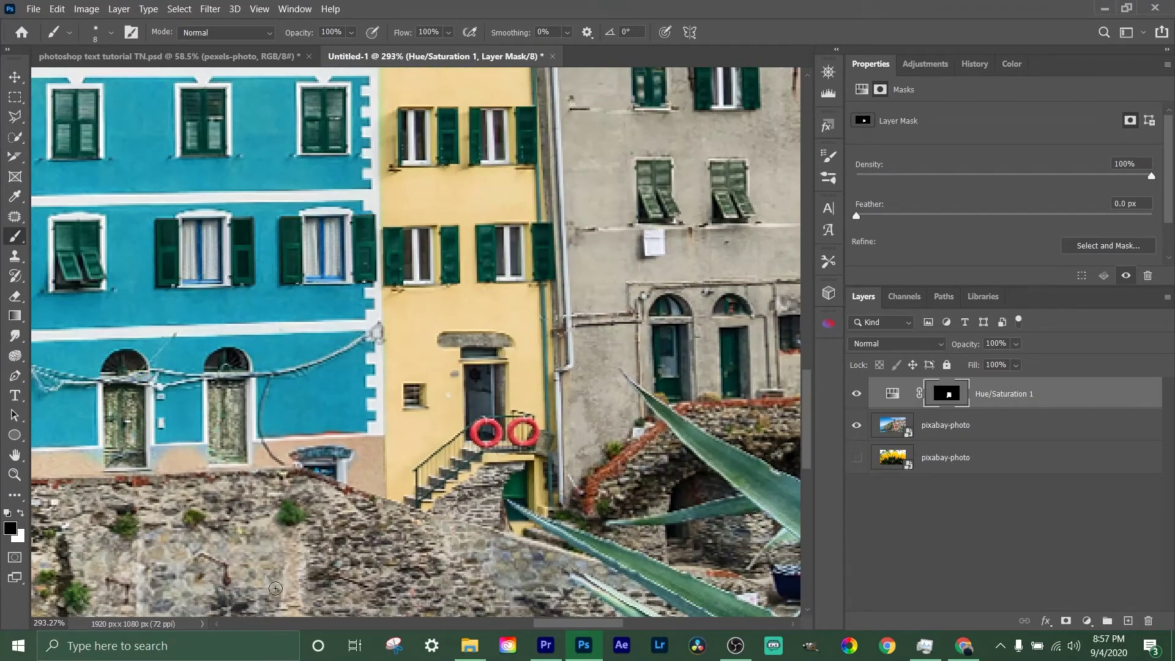
{"action": "scroll", "coordinate": [522, 600], "scroll_direction": "left", "scroll_amount": 5}
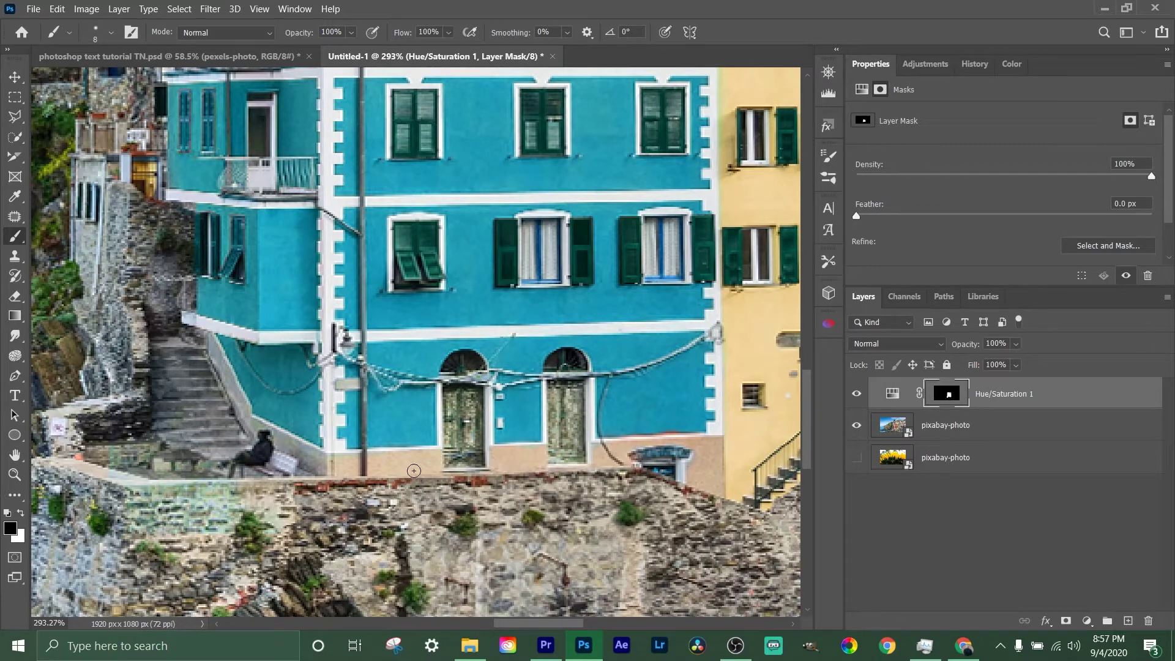
{"action": "left_click_drag", "start_coordinate": [237, 531], "coordinate": [404, 545]}
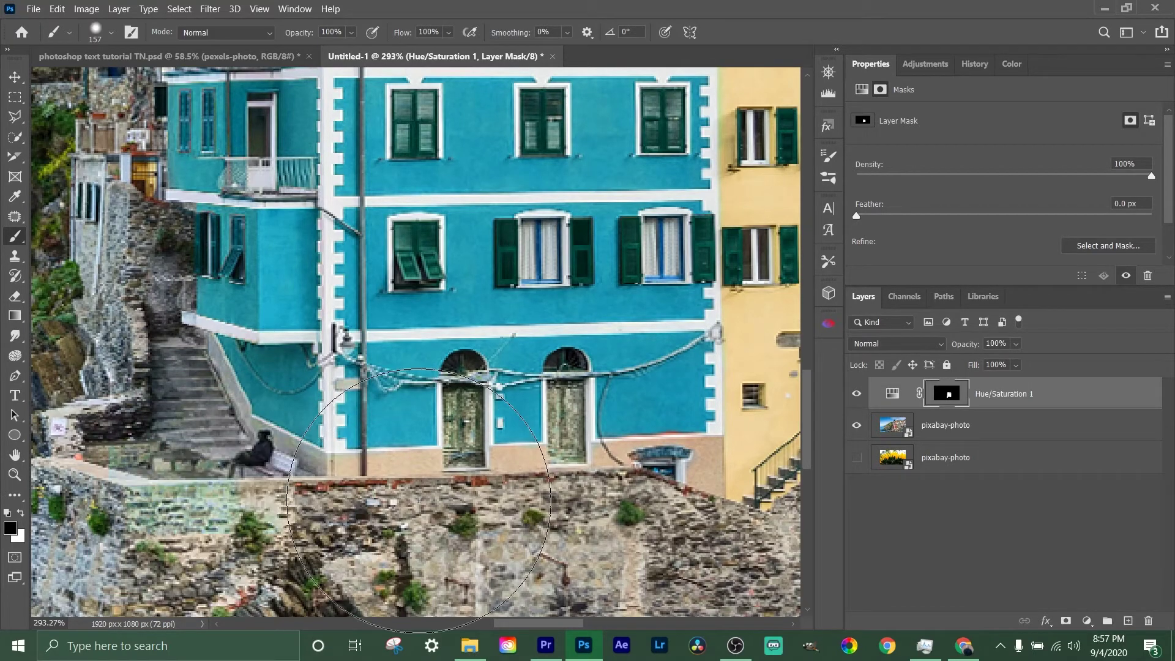
{"action": "scroll", "coordinate": [418, 501], "scroll_direction": "down", "scroll_amount": 3}
{"action": "mouse_move", "coordinate": [434, 505]}
{"action": "left_mouse_down"}
{"action": "mouse_move", "coordinate": [455, 505]}
{"action": "mouse_move", "coordinate": [451, 516]}
{"action": "left_mouse_up"}
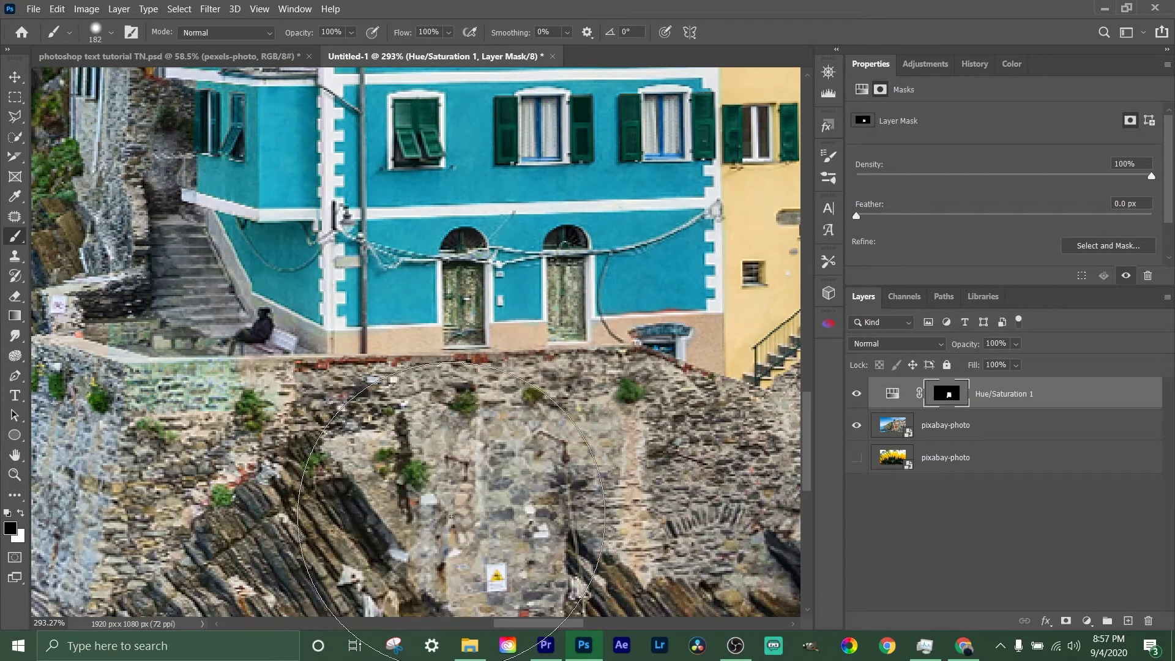
- Set the brush to 176 px at 100% hardness and paint black over the blue building's upper corner beside the yellow building
{"action": "scroll", "coordinate": [451, 516], "scroll_direction": "down", "scroll_amount": 5}
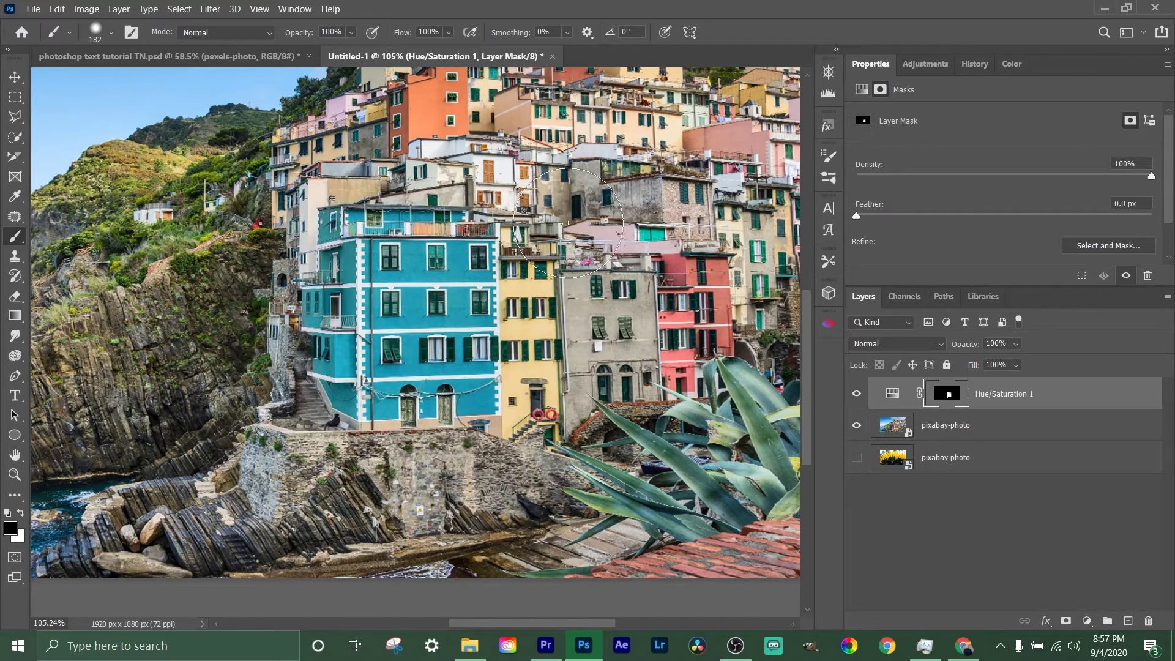
{"action": "right_click", "coordinate": [569, 444], "text": "alt"}
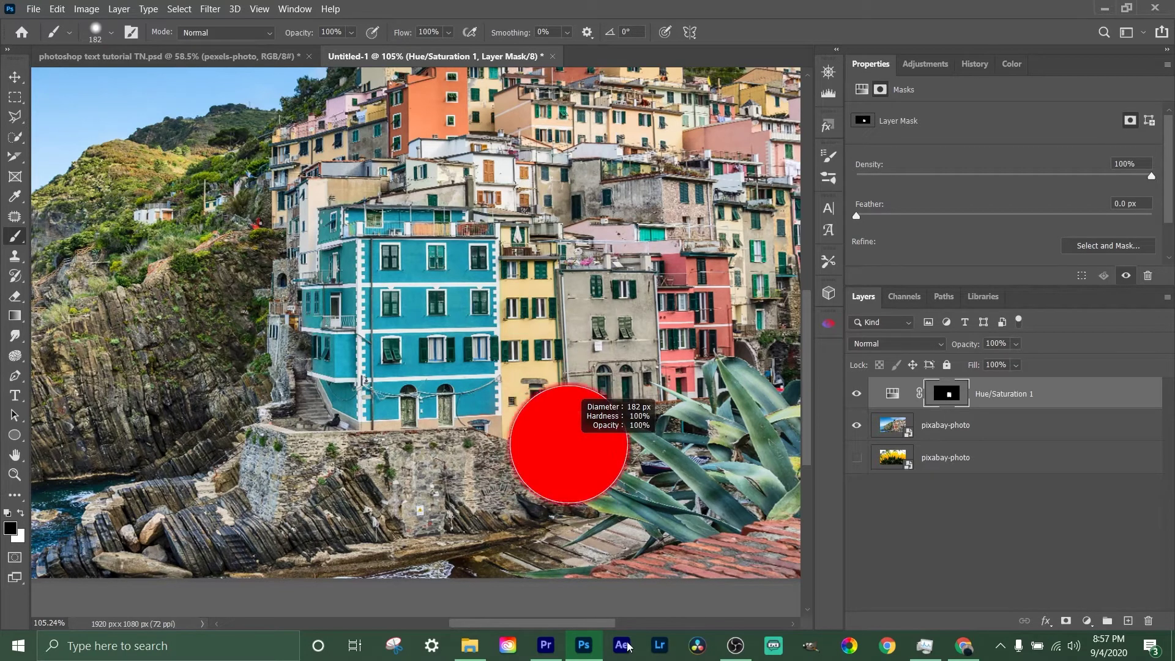
{"action": "left_click_drag", "start_coordinate": [628, 623], "coordinate": [624, 653]}
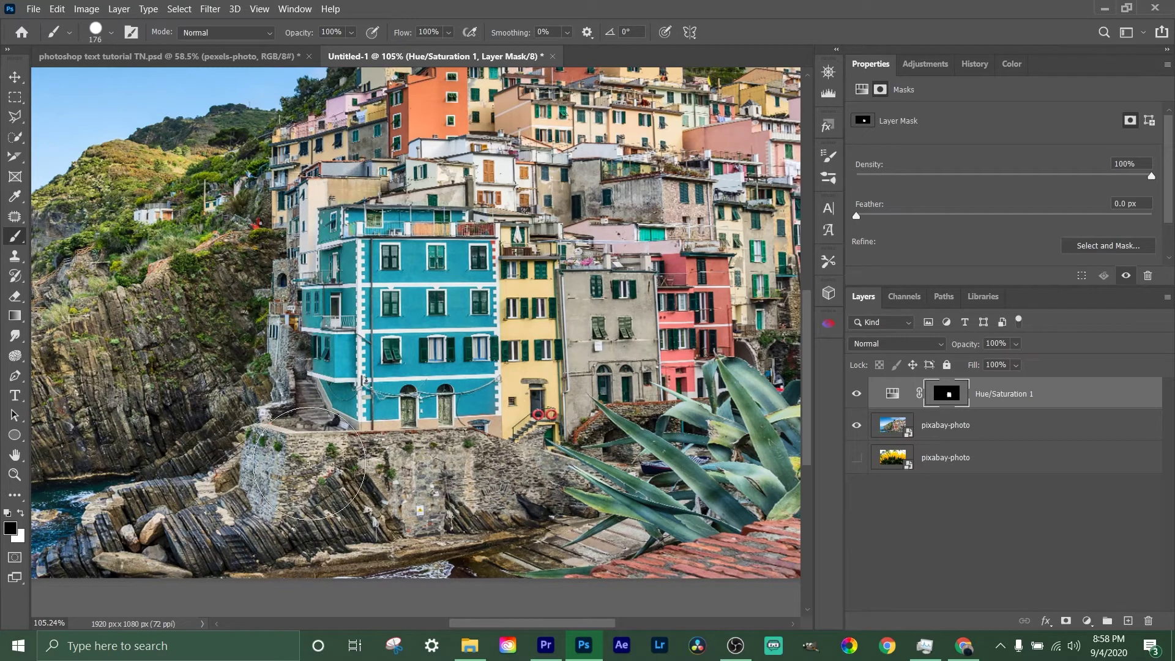
{"action": "scroll", "coordinate": [382, 383], "scroll_direction": "up", "scroll_amount": 3}
{"action": "scroll", "coordinate": [383, 382], "scroll_direction": "up", "scroll_amount": 1}
{"action": "scroll", "coordinate": [382, 382], "scroll_direction": "up", "scroll_amount": 1}
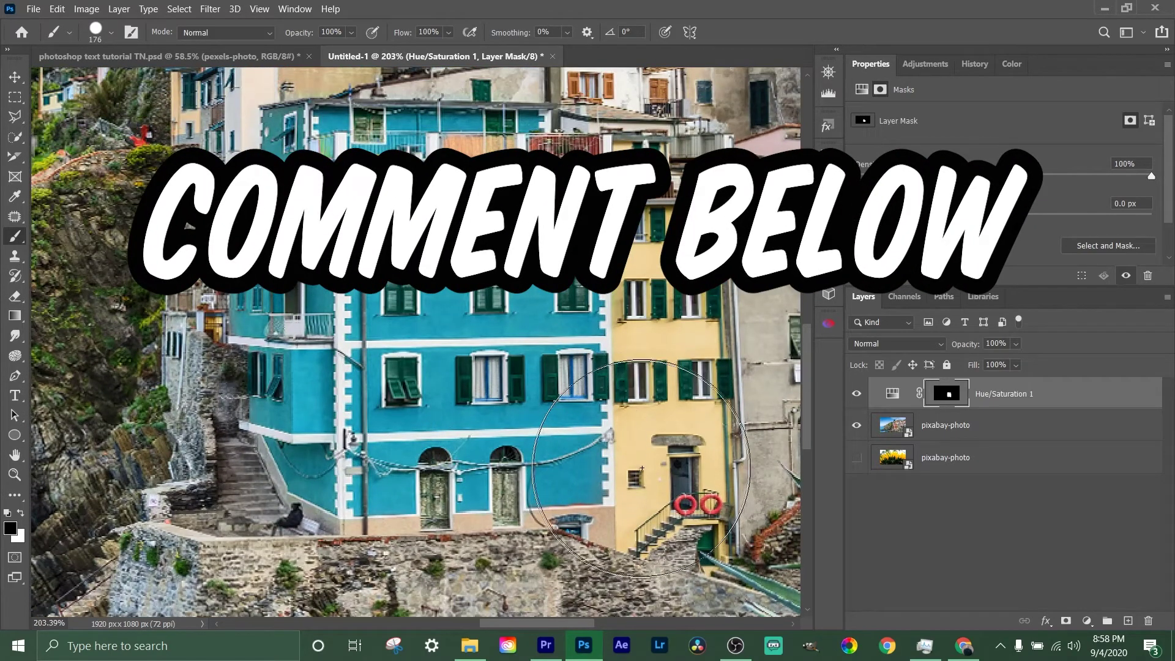
{"action": "scroll", "coordinate": [639, 471], "scroll_direction": "up", "scroll_amount": 3}
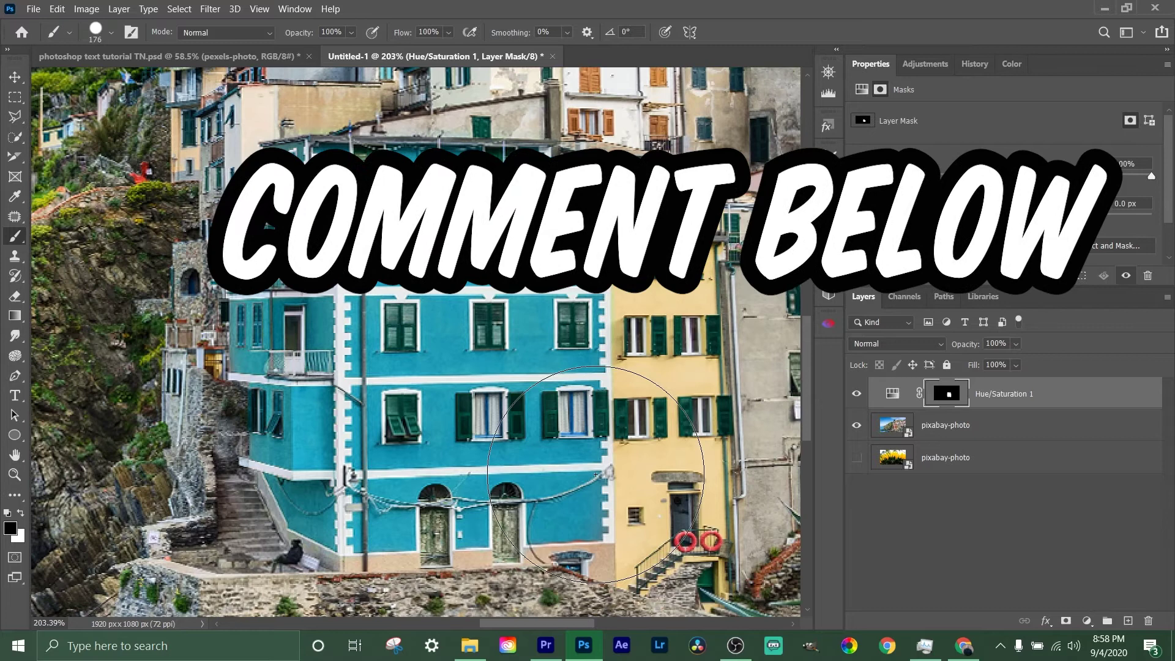
{"action": "scroll", "coordinate": [643, 416], "scroll_direction": "up", "scroll_amount": 1}
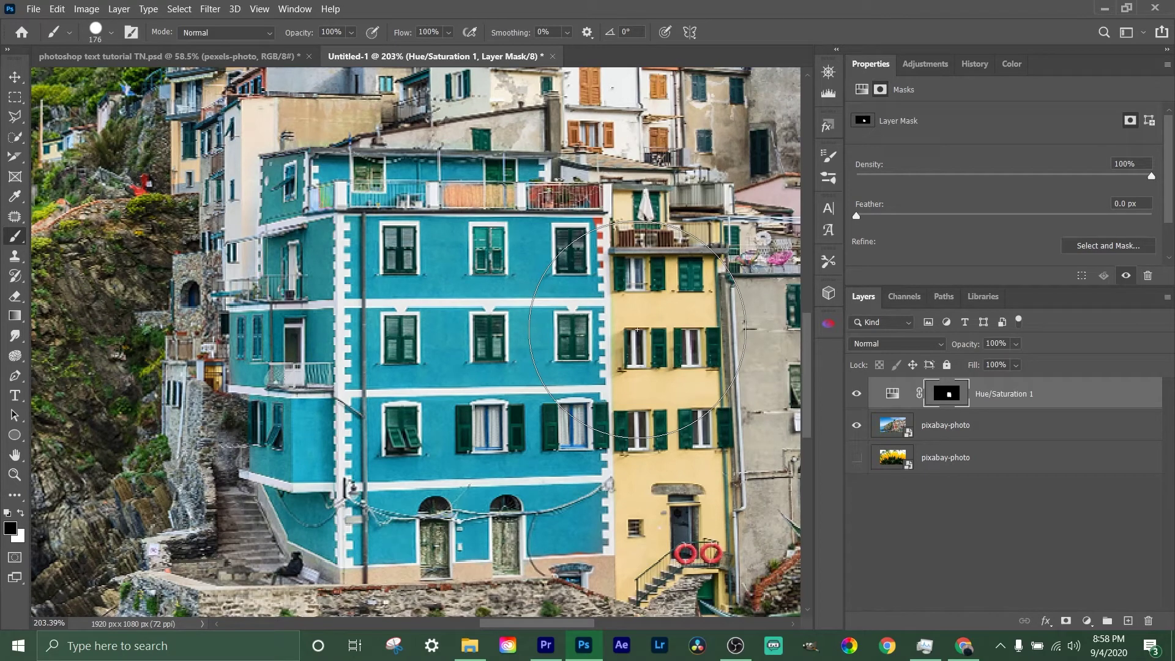
- Shrink the brush to 3 px and paint white over the red patches at the building's corner to bring the blue back
{"action": "scroll", "coordinate": [612, 220], "scroll_direction": "up", "scroll_amount": 5}
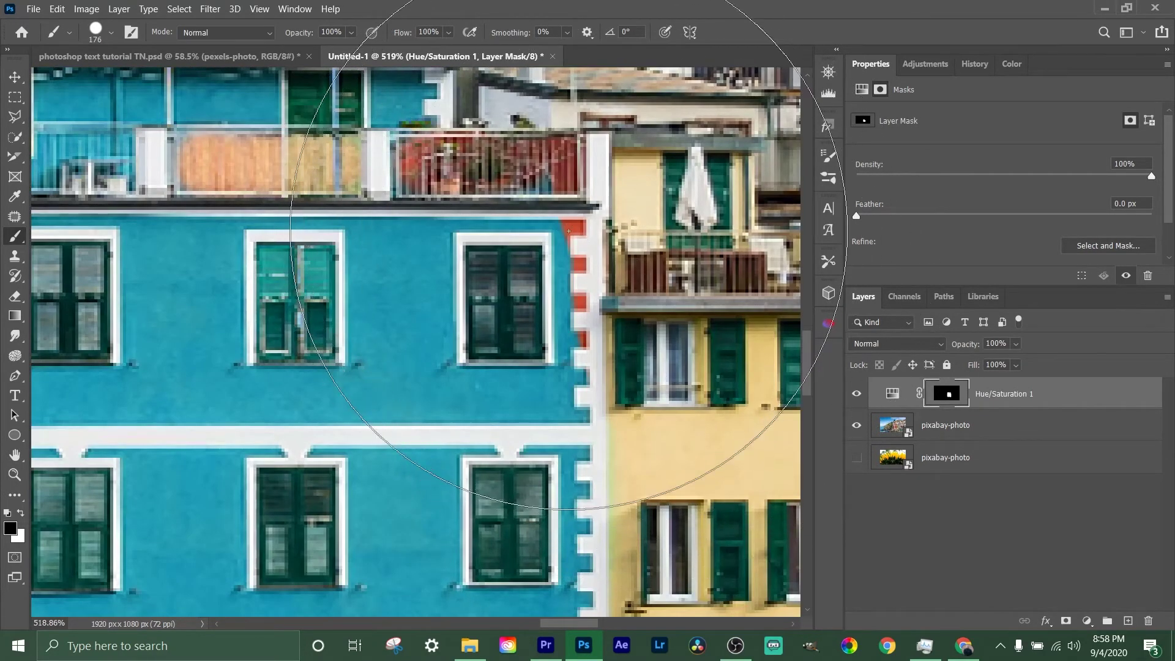
{"action": "mouse_move", "coordinate": [571, 243]}
{"action": "left_mouse_down"}
{"action": "mouse_move", "coordinate": [219, 270]}
{"action": "mouse_move", "coordinate": [583, 225]}
{"action": "mouse_move", "coordinate": [572, 226]}
{"action": "left_mouse_up"}
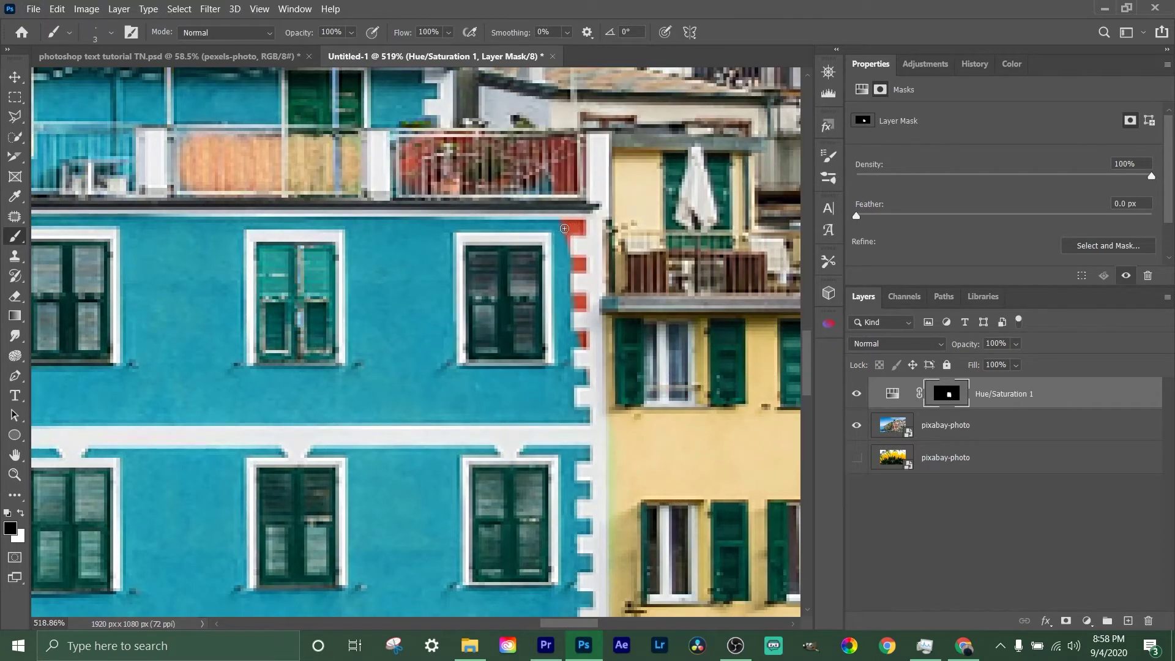
{"action": "key", "text": "x"}
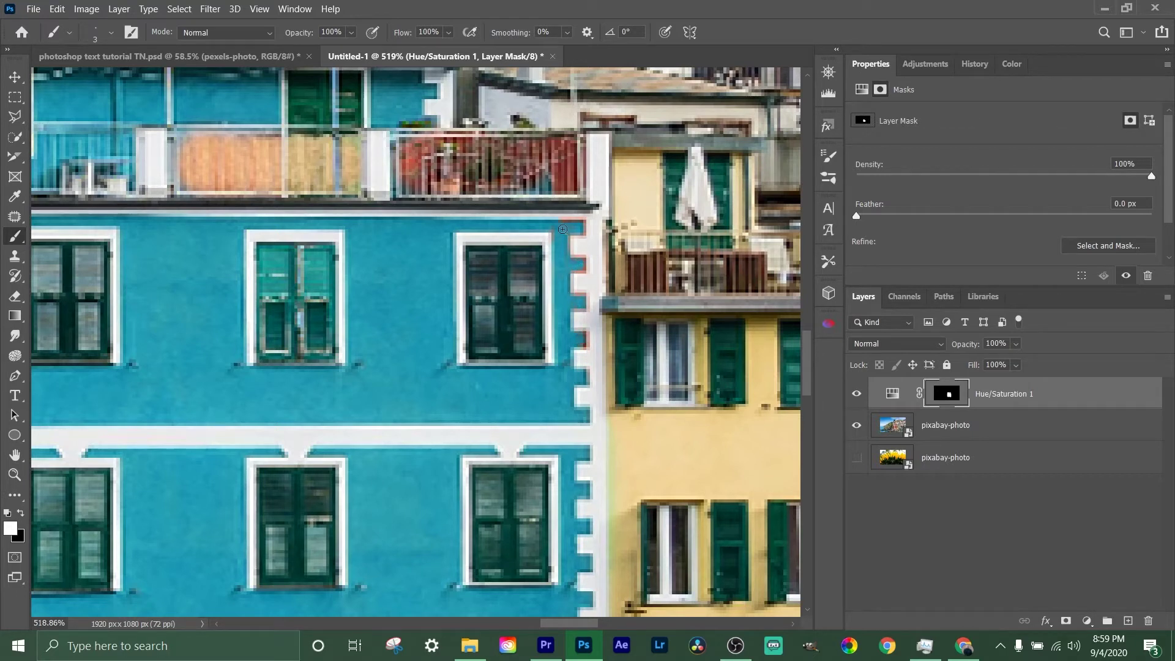
- Delete the Hue/Saturation adjustment layer from the village photo
{"action": "scroll", "coordinate": [599, 374], "scroll_direction": "down", "scroll_amount": 8}
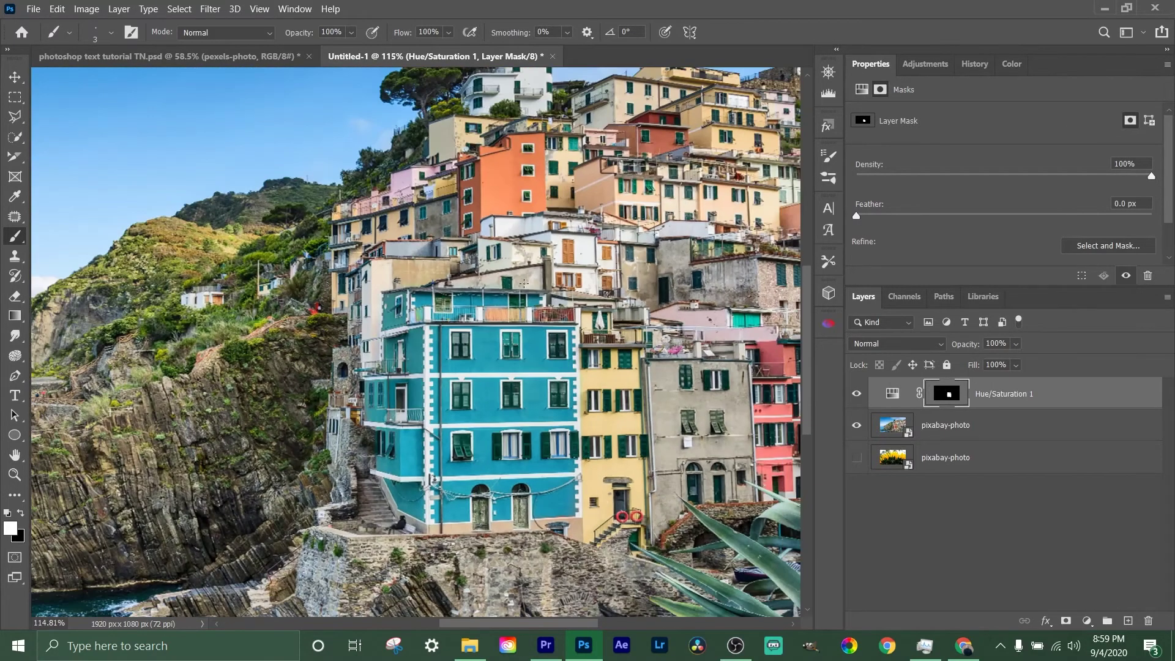
{"action": "scroll", "coordinate": [646, 509], "scroll_direction": "down", "scroll_amount": 2}
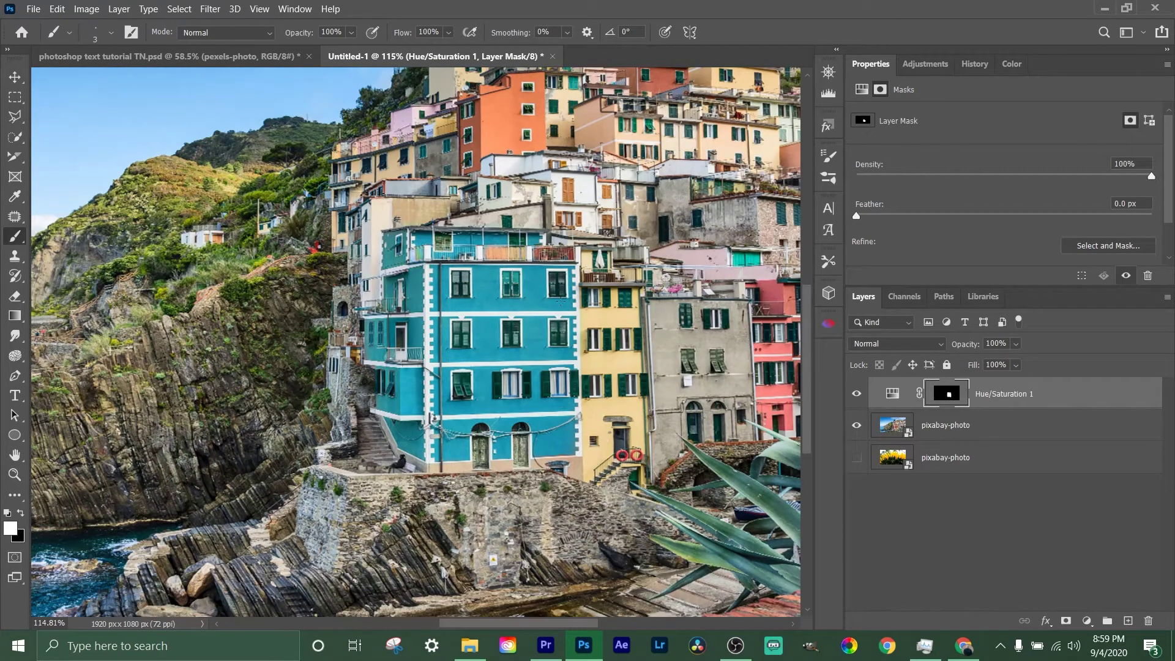
{"action": "scroll", "coordinate": [513, 213], "scroll_direction": "down", "scroll_amount": 4}
{"action": "scroll", "coordinate": [713, 497], "scroll_direction": "up", "scroll_amount": 1}
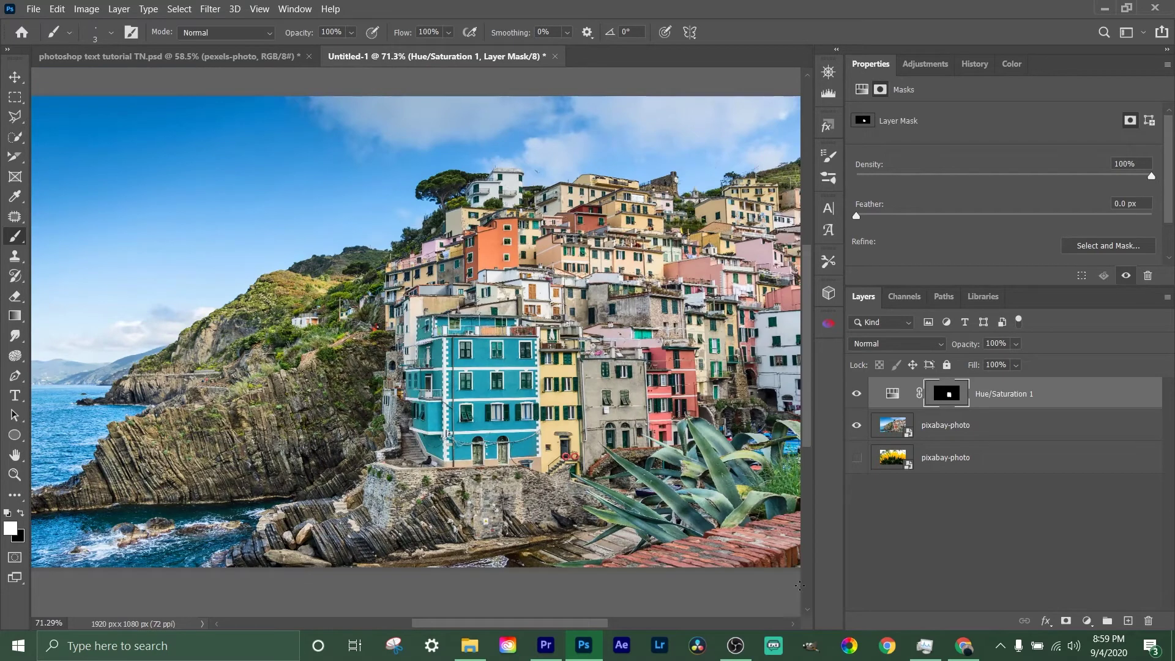
{"action": "left_click_drag", "start_coordinate": [978, 393], "coordinate": [1148, 620]}
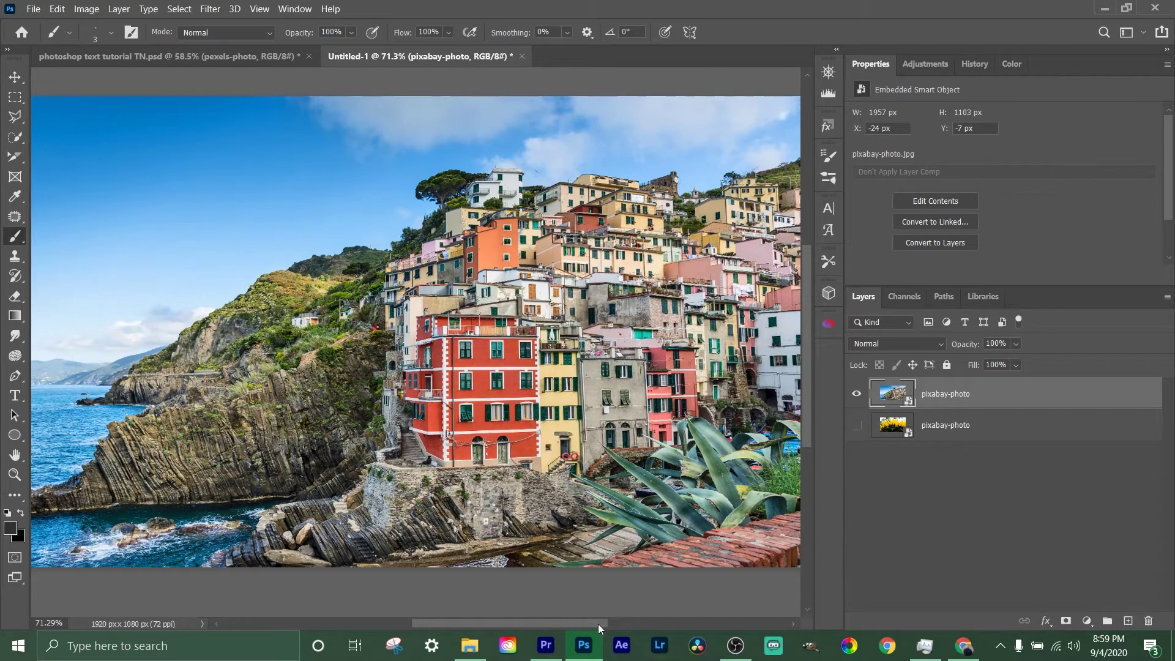
{"action": "mouse_move", "coordinate": [586, 624]}
{"action": "left_mouse_down"}
{"action": "mouse_move", "coordinate": [611, 623]}
{"action": "mouse_move", "coordinate": [589, 620]}
{"action": "left_mouse_up"}
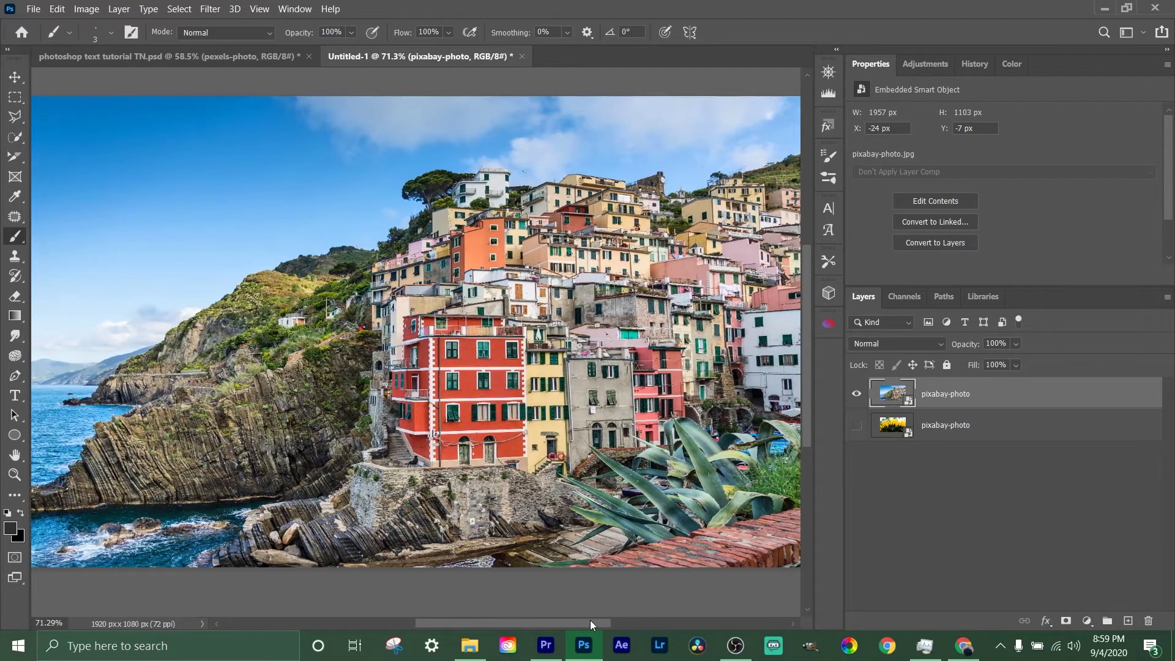
{"action": "scroll", "coordinate": [604, 439], "scroll_direction": "up", "scroll_amount": 2}
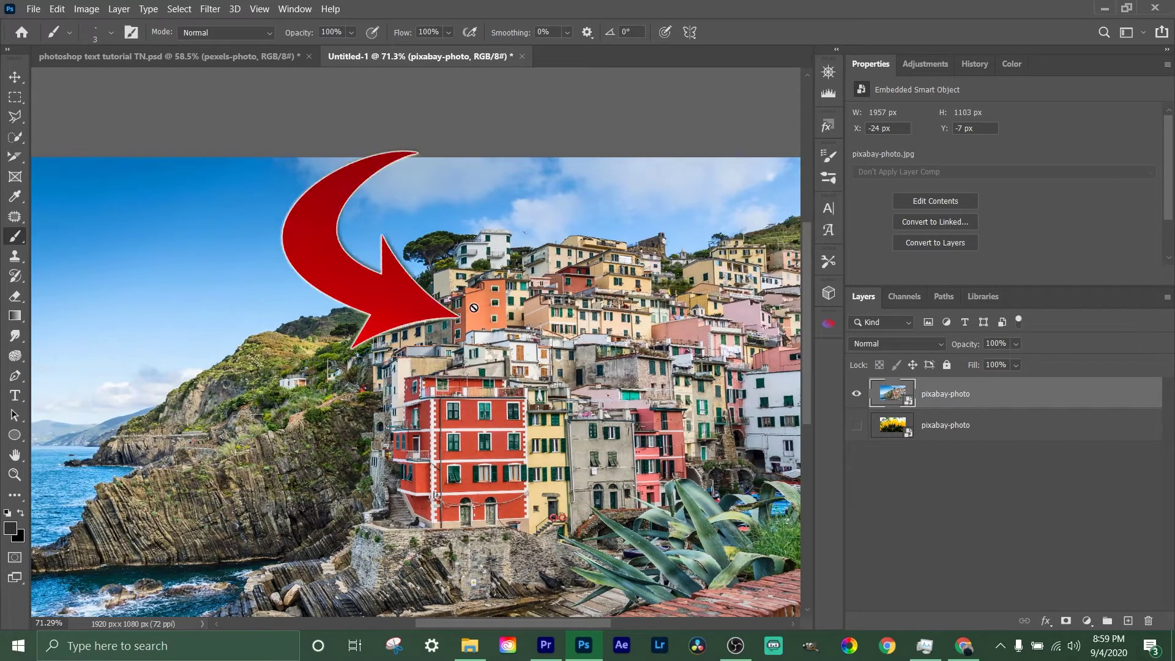
{"action": "scroll", "coordinate": [490, 310], "scroll_direction": "up", "scroll_amount": 4}
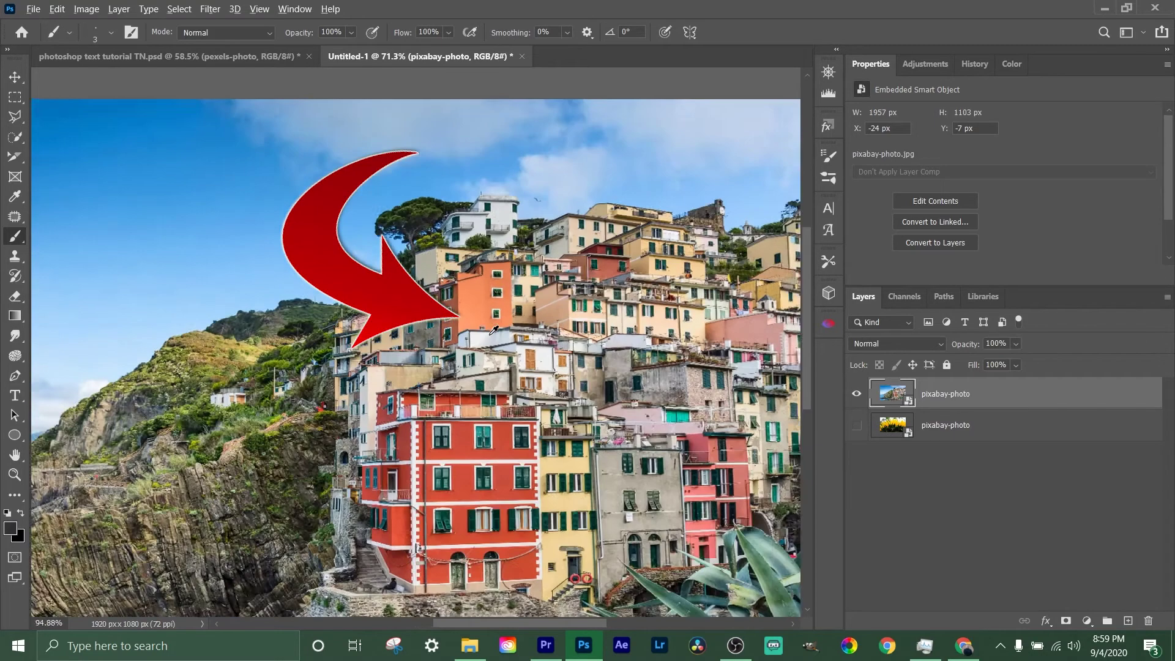
- Draw a rectangular marquee around the orange building on the hillside and add a Hue/Saturation adjustment layer limited to that selection
{"action": "scroll", "coordinate": [499, 370], "scroll_direction": "up", "scroll_amount": 1}
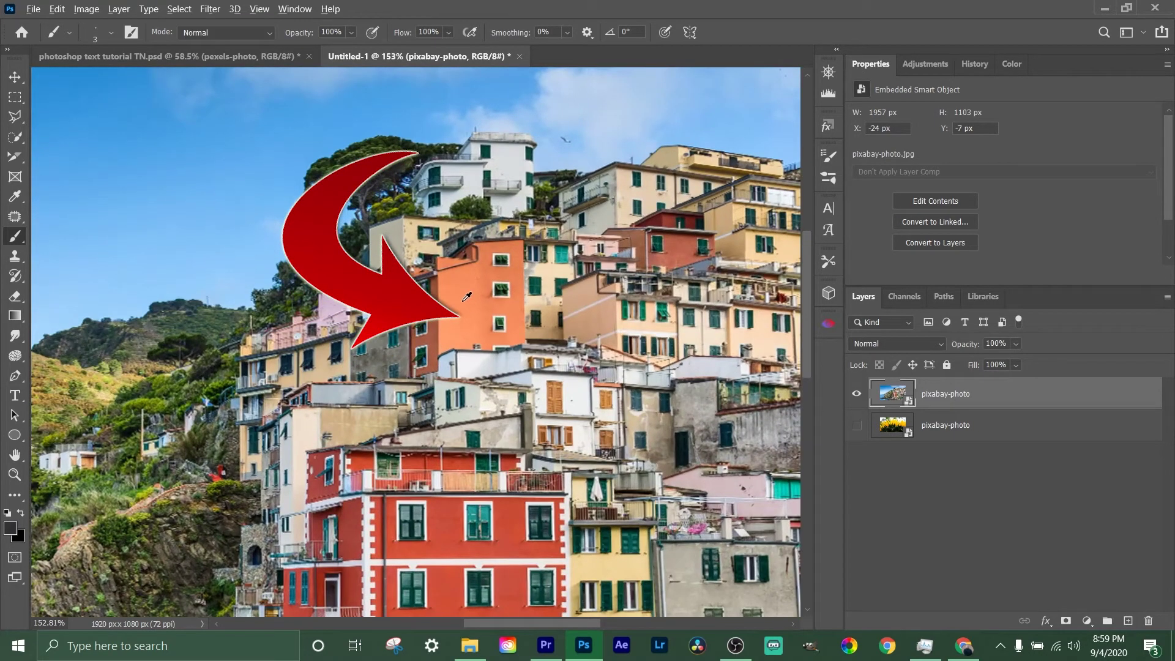
{"action": "scroll", "coordinate": [467, 296], "scroll_direction": "up", "scroll_amount": 2}
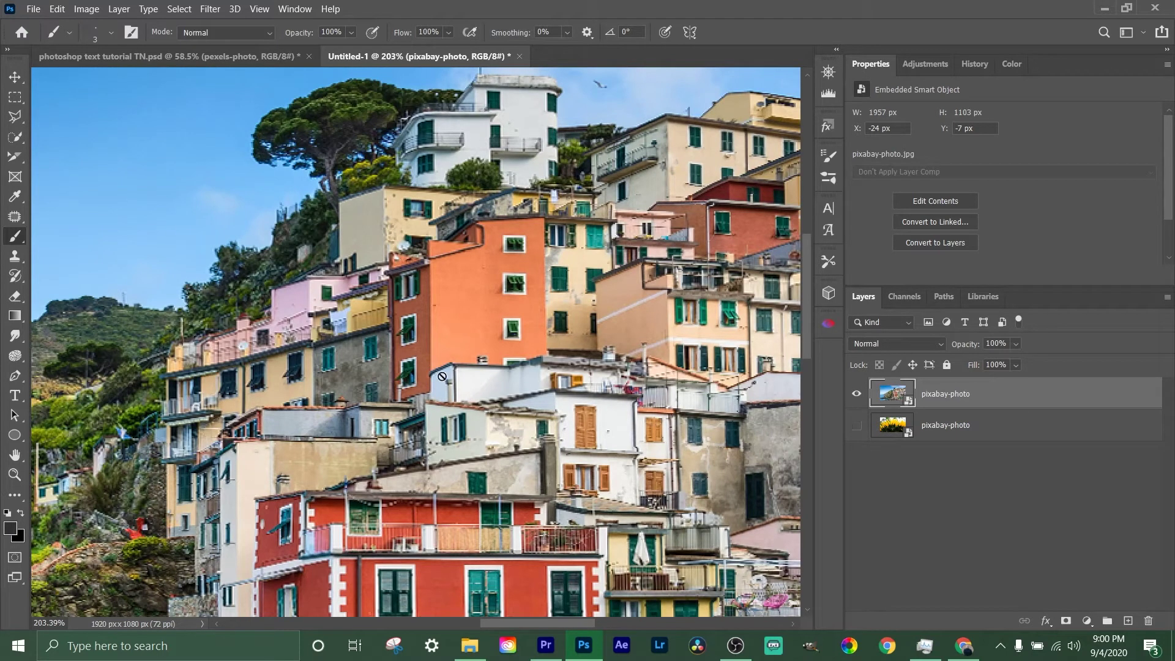
{"action": "left_click", "coordinate": [16, 97]}
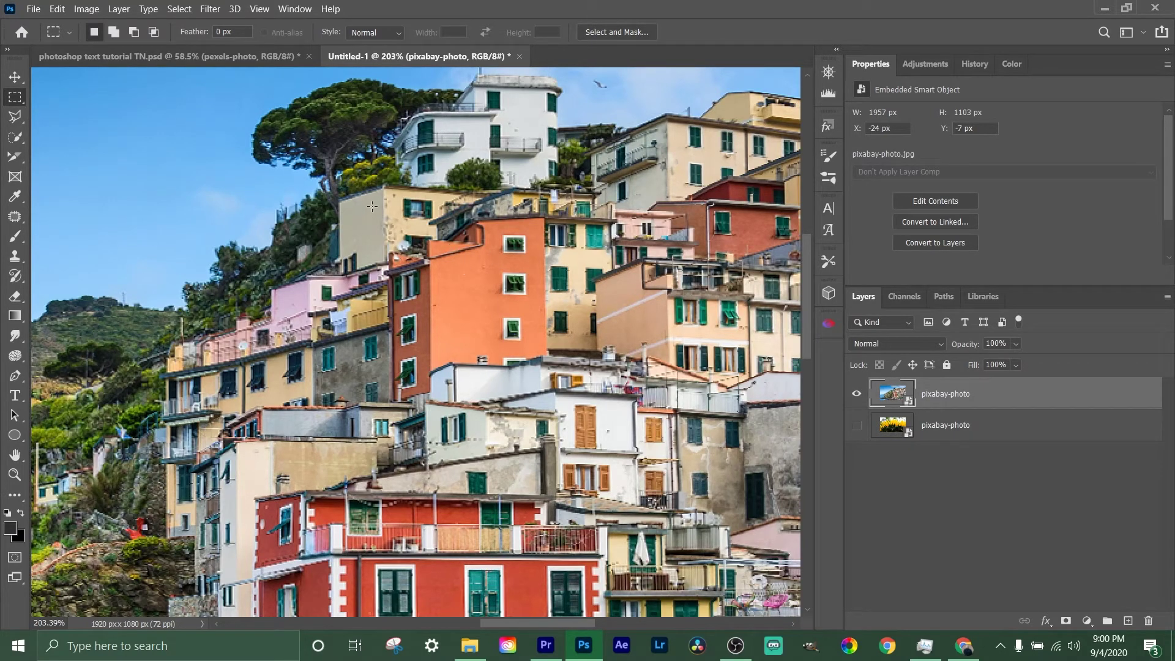
{"action": "left_click_drag", "start_coordinate": [367, 191], "coordinate": [565, 421]}
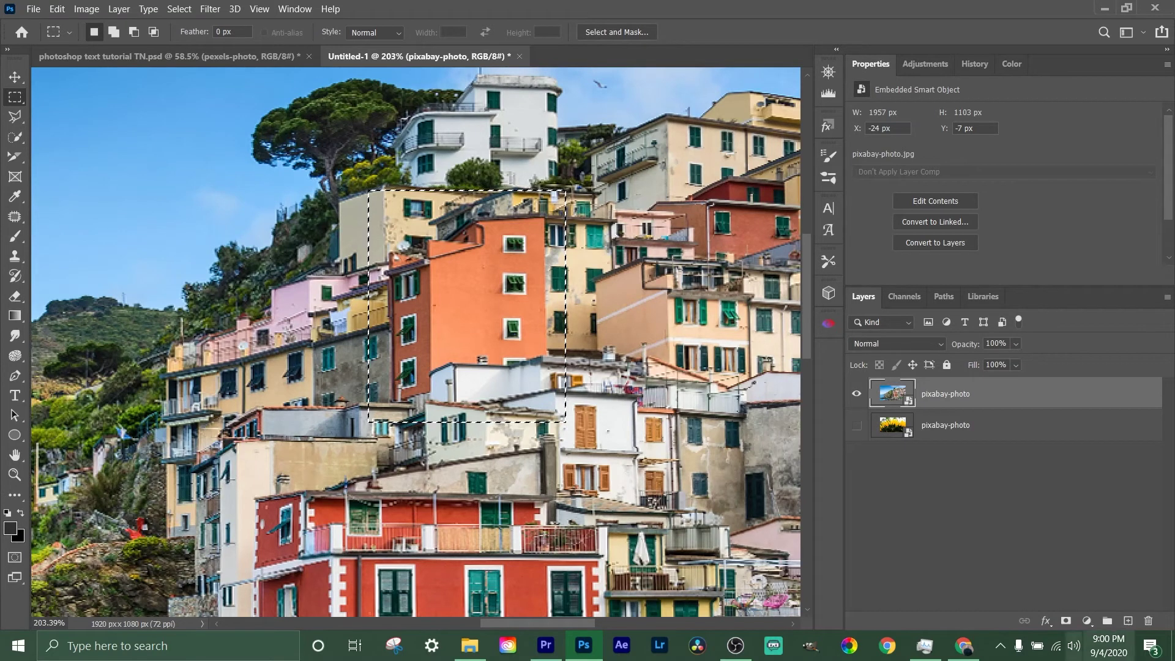
{"action": "left_click", "coordinate": [1087, 621]}
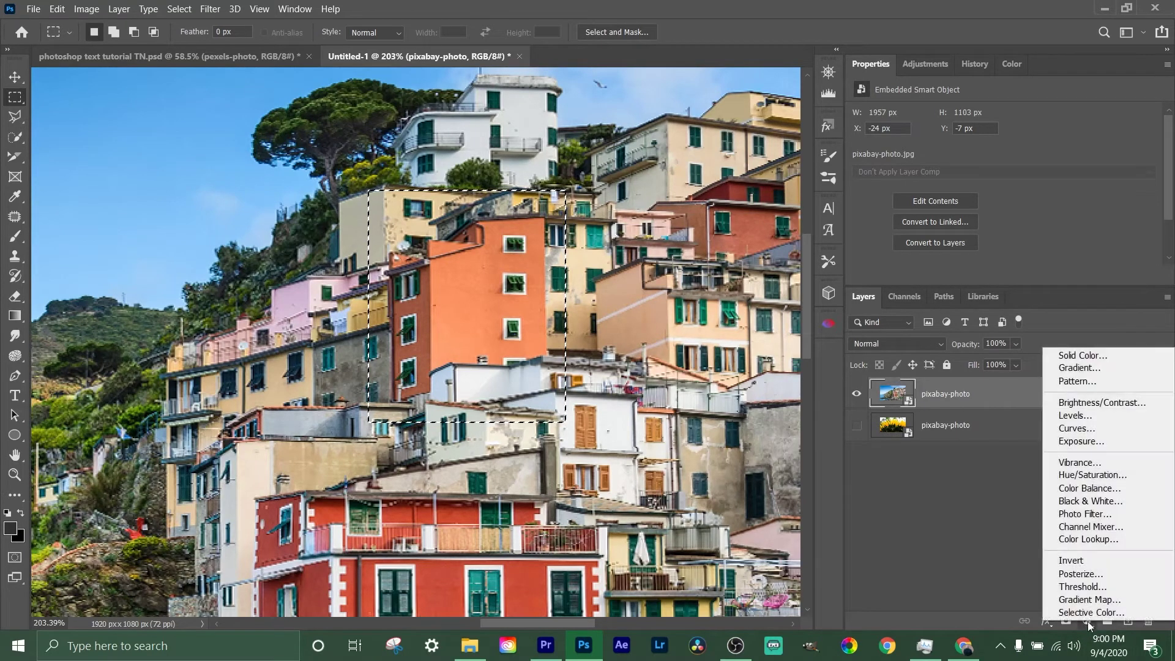
{"action": "left_click", "coordinate": [1062, 474]}
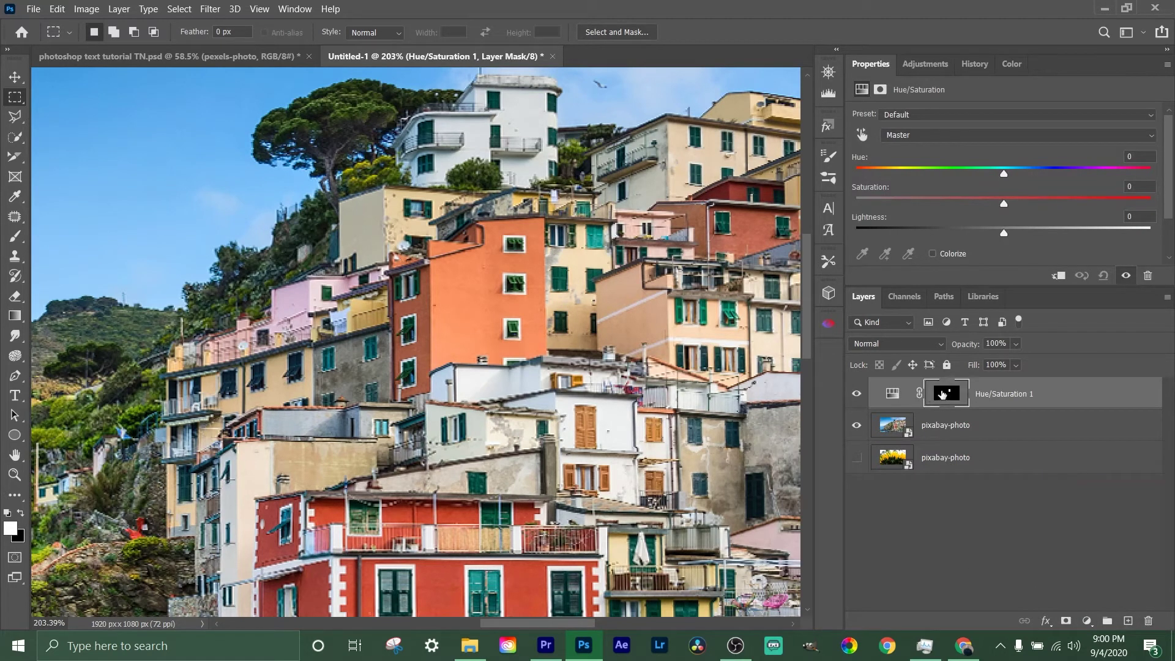
- Recolour the selected building purple by setting the adjustment's hue to -101, saturation to +34 and lightness to -37
{"action": "left_click", "coordinate": [892, 395]}
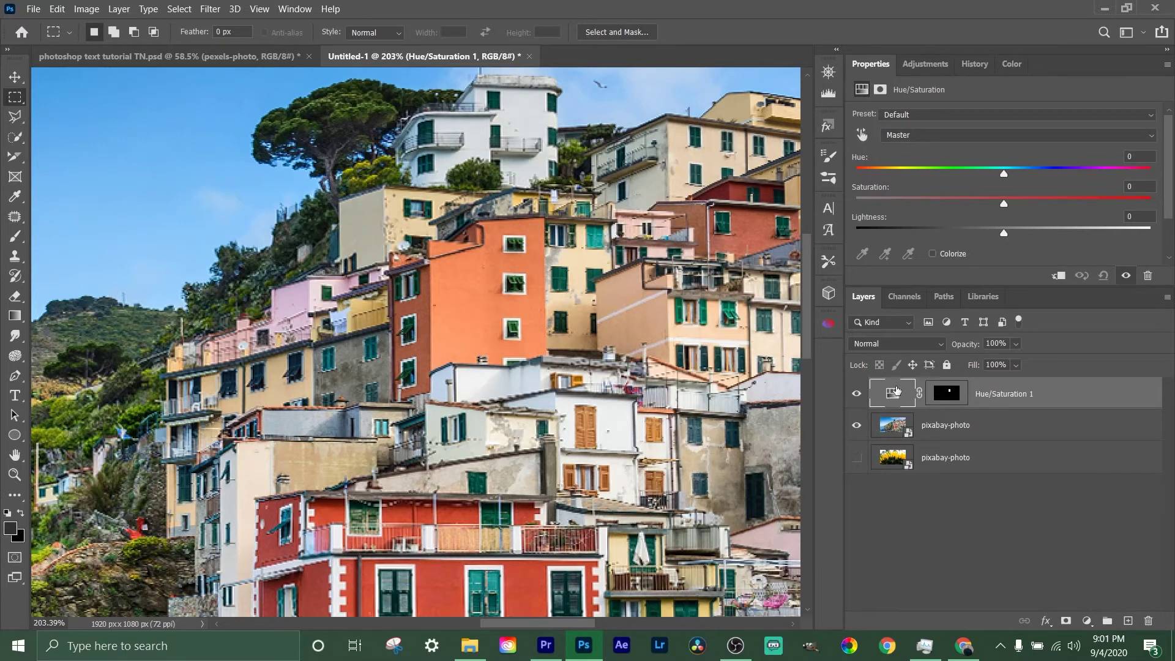
{"action": "left_click_drag", "start_coordinate": [1003, 177], "coordinate": [905, 185]}
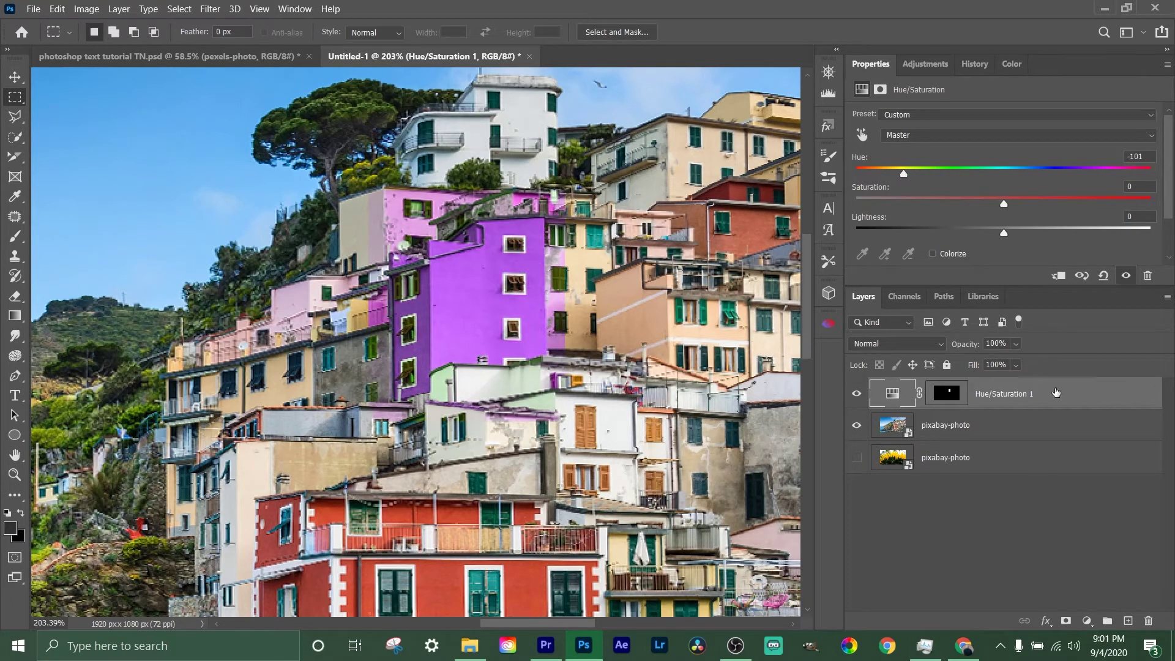
{"action": "left_click_drag", "start_coordinate": [1002, 205], "coordinate": [952, 232]}
{"action": "scroll", "coordinate": [999, 252], "scroll_direction": "down", "scroll_amount": 1}
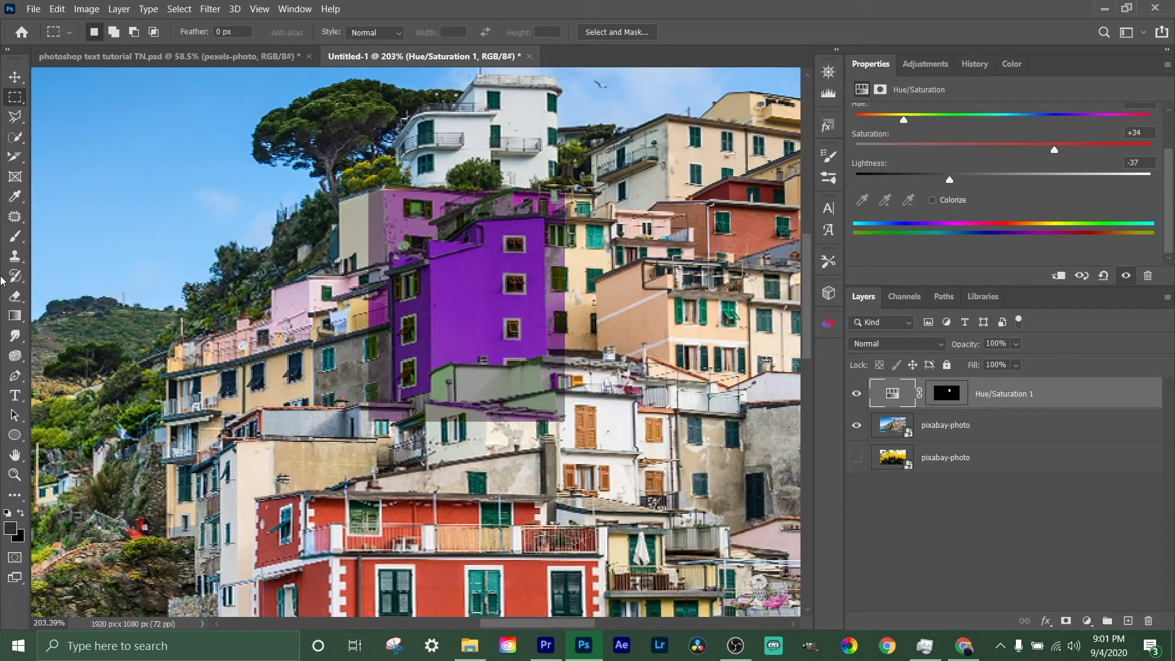
- Paint black on the Hue/Saturation layer mask with a 54 px brush to remove the tint from the houses around the purple building
{"action": "left_click", "coordinate": [16, 236]}
{"action": "mouse_move", "coordinate": [391, 215]}
{"action": "left_mouse_down"}
{"action": "mouse_move", "coordinate": [469, 215]}
{"action": "mouse_move", "coordinate": [433, 215]}
{"action": "left_mouse_up"}
{"action": "mouse_move", "coordinate": [351, 194]}
{"action": "left_mouse_down"}
{"action": "mouse_move", "coordinate": [336, 181]}
{"action": "mouse_move", "coordinate": [372, 28]}
{"action": "left_mouse_up"}
{"action": "left_click", "coordinate": [409, 196]}
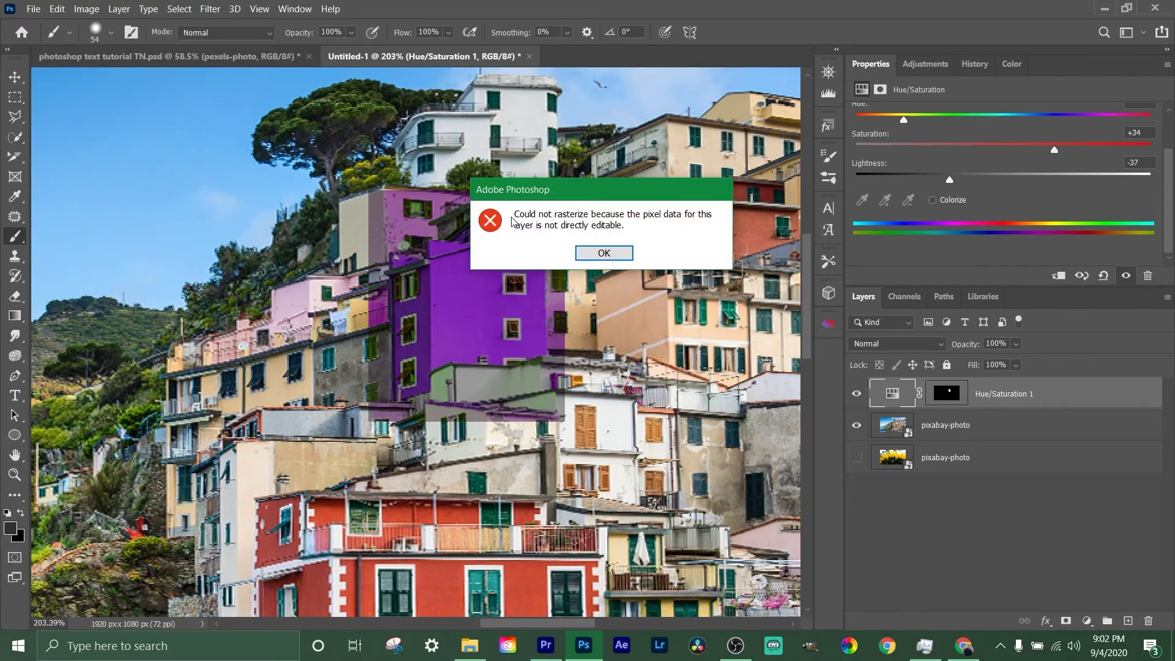
{"action": "left_click", "coordinate": [597, 253]}
{"action": "left_click", "coordinate": [945, 393]}
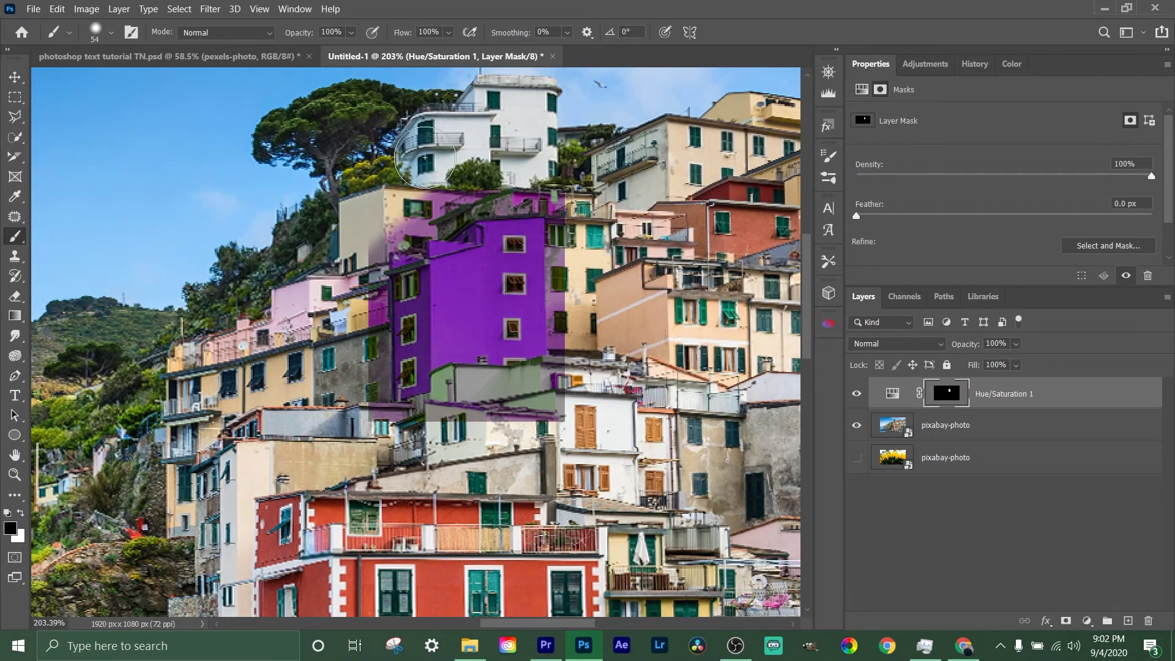
{"action": "mouse_move", "coordinate": [352, 245]}
{"action": "left_mouse_down"}
{"action": "mouse_move", "coordinate": [356, 407]}
{"action": "mouse_move", "coordinate": [380, 437]}
{"action": "mouse_move", "coordinate": [421, 448]}
{"action": "mouse_move", "coordinate": [467, 396]}
{"action": "mouse_move", "coordinate": [538, 389]}
{"action": "mouse_move", "coordinate": [577, 360]}
{"action": "mouse_move", "coordinate": [590, 325]}
{"action": "mouse_move", "coordinate": [575, 281]}
{"action": "mouse_move", "coordinate": [590, 226]}
{"action": "mouse_move", "coordinate": [582, 197]}
{"action": "mouse_move", "coordinate": [577, 378]}
{"action": "mouse_move", "coordinate": [549, 358]}
{"action": "mouse_move", "coordinate": [600, 287]}
{"action": "mouse_move", "coordinate": [584, 160]}
{"action": "mouse_move", "coordinate": [563, 186]}
{"action": "mouse_move", "coordinate": [456, 186]}
{"action": "mouse_move", "coordinate": [392, 225]}
{"action": "left_mouse_up"}
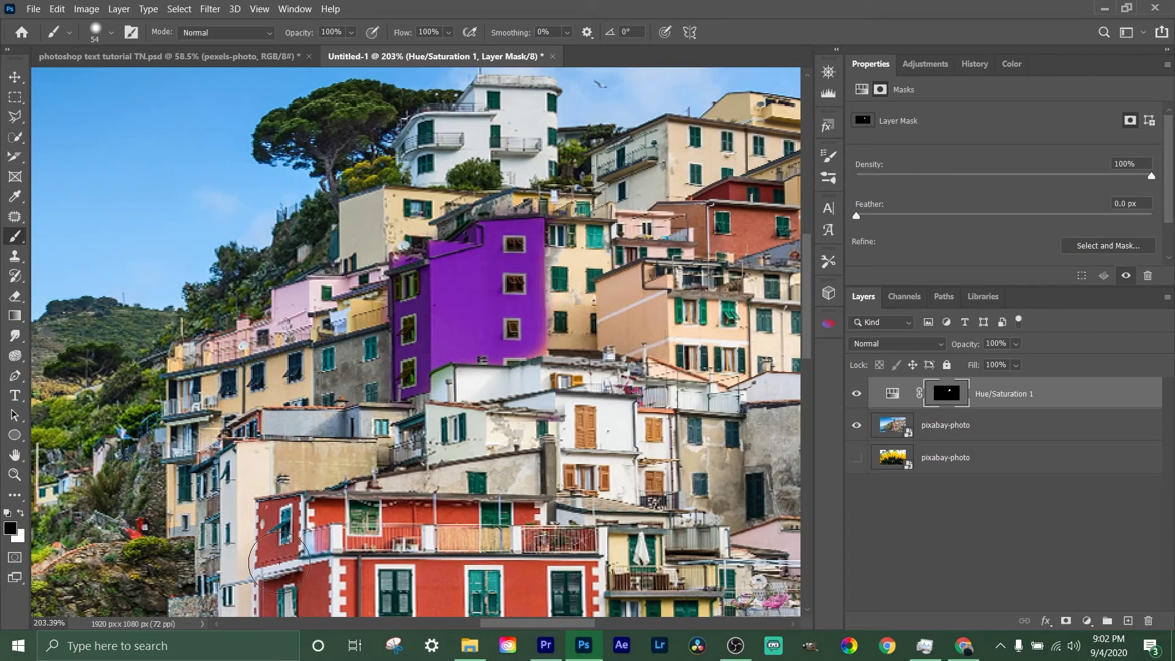
- Paint white with a 21 px brush over the purple building's right edge and lower-right corner to restore the tint, and reduce the brush to 5 px
{"action": "key", "text": "x"}
{"action": "scroll", "coordinate": [575, 359], "scroll_direction": "up", "scroll_amount": 5}
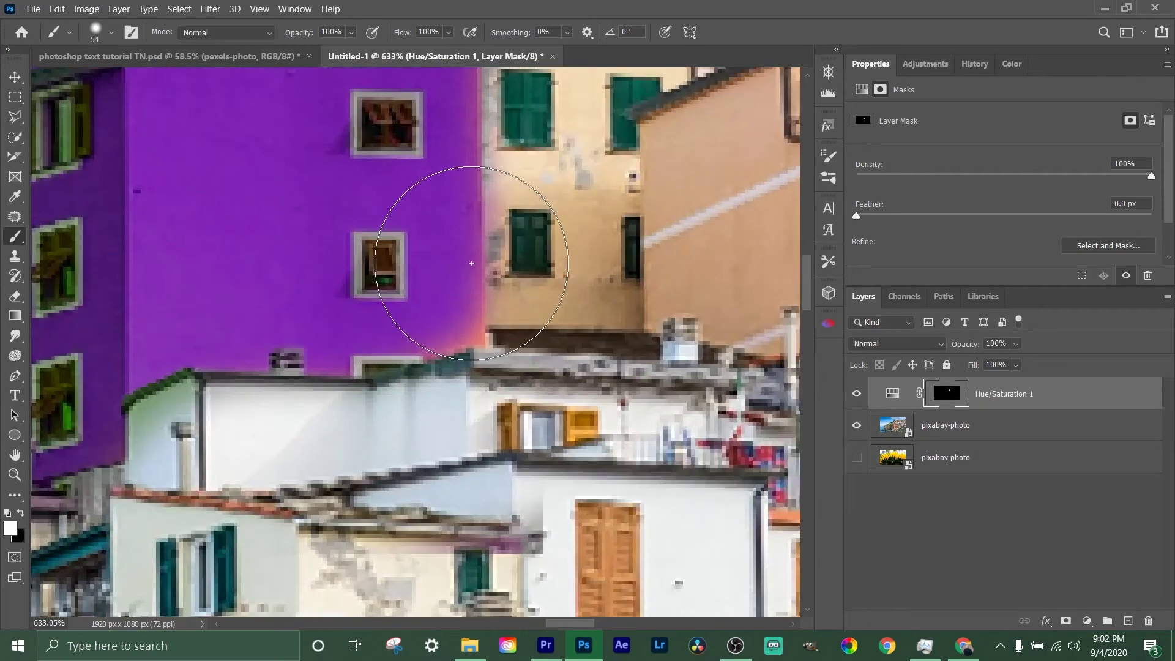
{"action": "left_click_drag", "start_coordinate": [390, 234], "coordinate": [306, 215]}
{"action": "mouse_move", "coordinate": [446, 301]}
{"action": "left_mouse_down"}
{"action": "mouse_move", "coordinate": [451, 314]}
{"action": "mouse_move", "coordinate": [385, 341]}
{"action": "left_mouse_up"}
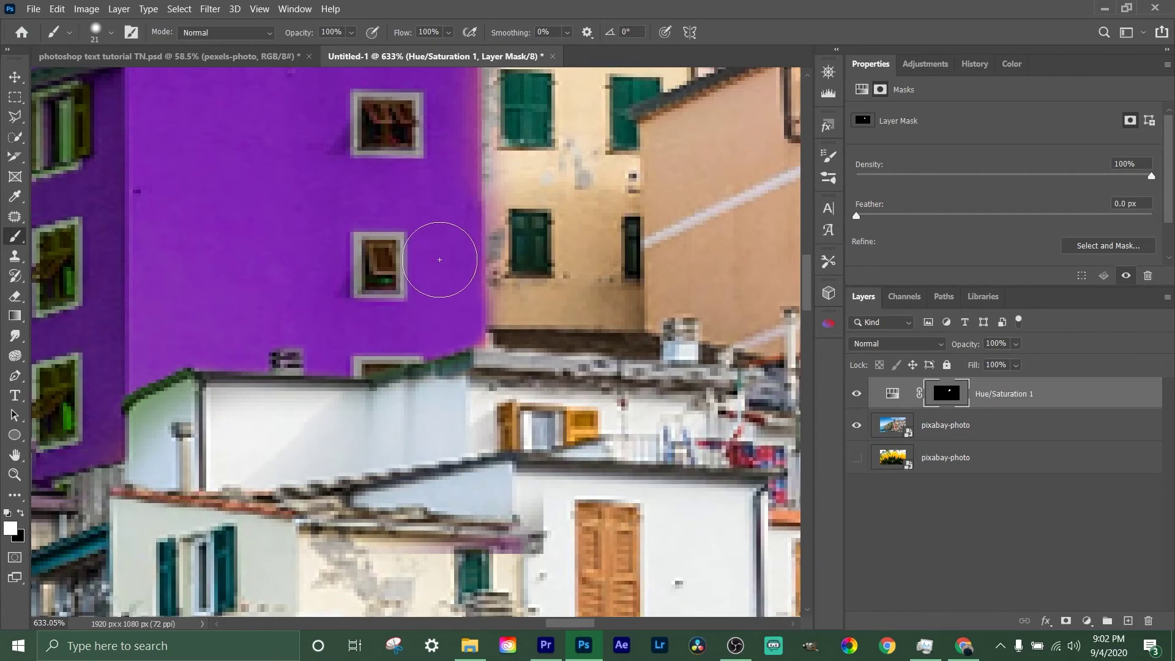
{"action": "scroll", "coordinate": [439, 259], "scroll_direction": "up", "scroll_amount": 4}
{"action": "key", "text": "bracketleft"}
{"action": "key", "text": "bracketleft"}
{"action": "key", "text": "bracketleft"}
{"action": "key", "text": "bracketleft"}
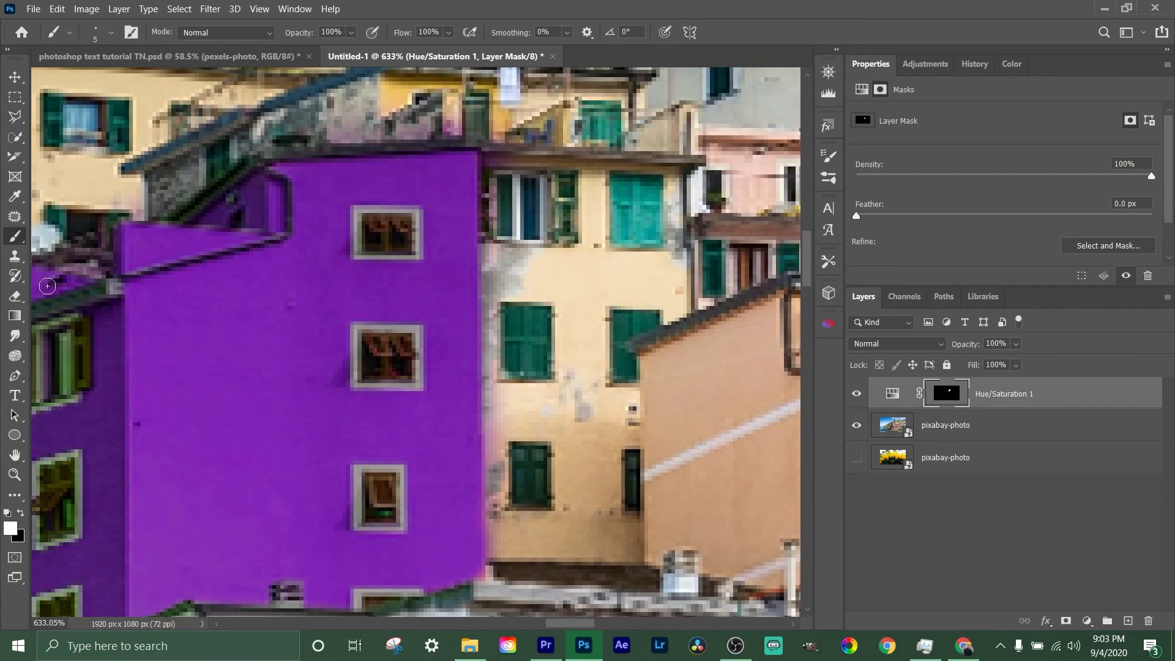
- Toggle the Hue/Saturation layer's visibility to compare the original orange building with the purple version across the whole photo
{"action": "key", "text": "ctrl+0"}
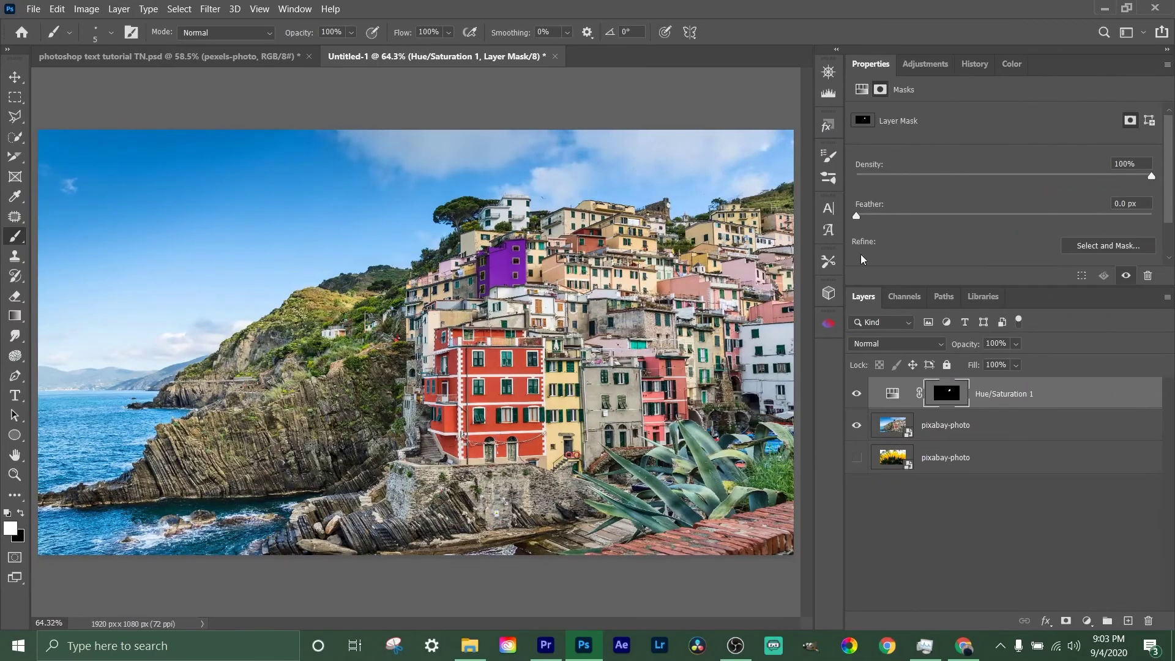
{"action": "left_click", "coordinate": [856, 395]}
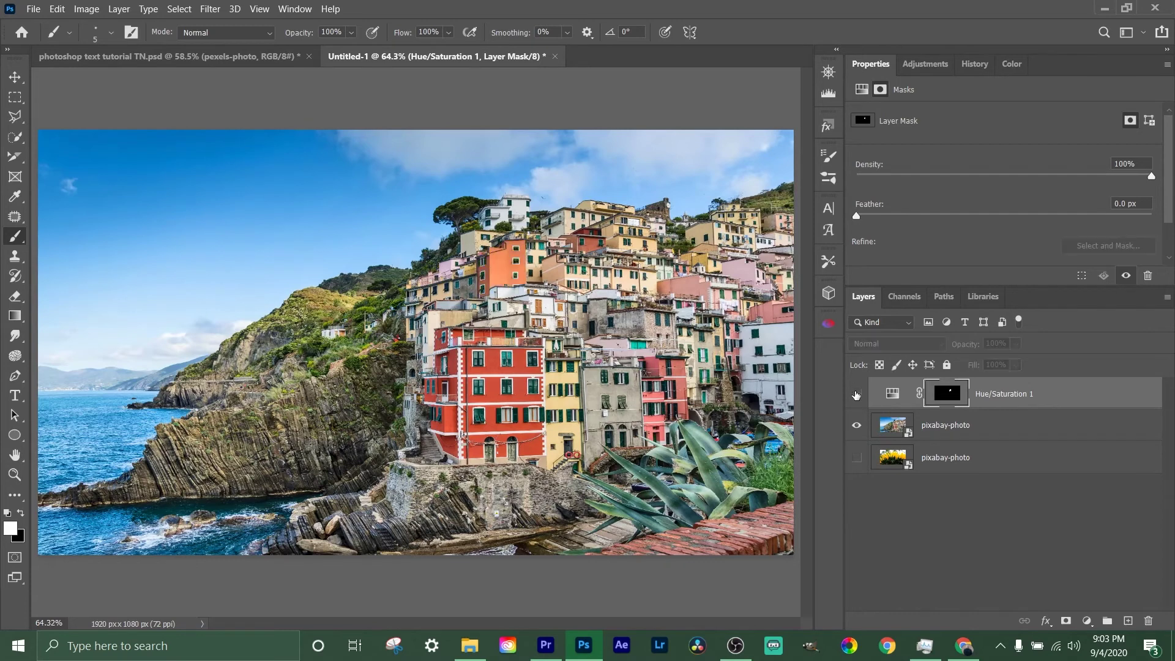
{"action": "left_click", "coordinate": [856, 395]}
{"action": "left_click", "coordinate": [856, 395]}
{"action": "left_click", "coordinate": [855, 394]}
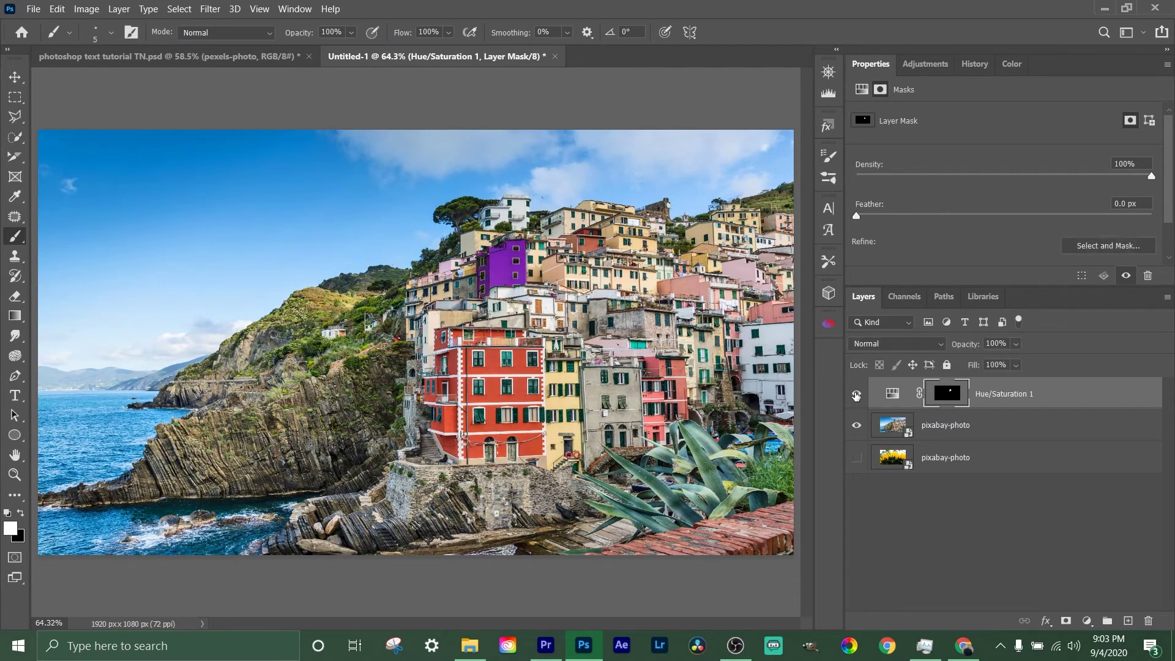
{"action": "left_click", "coordinate": [856, 395]}
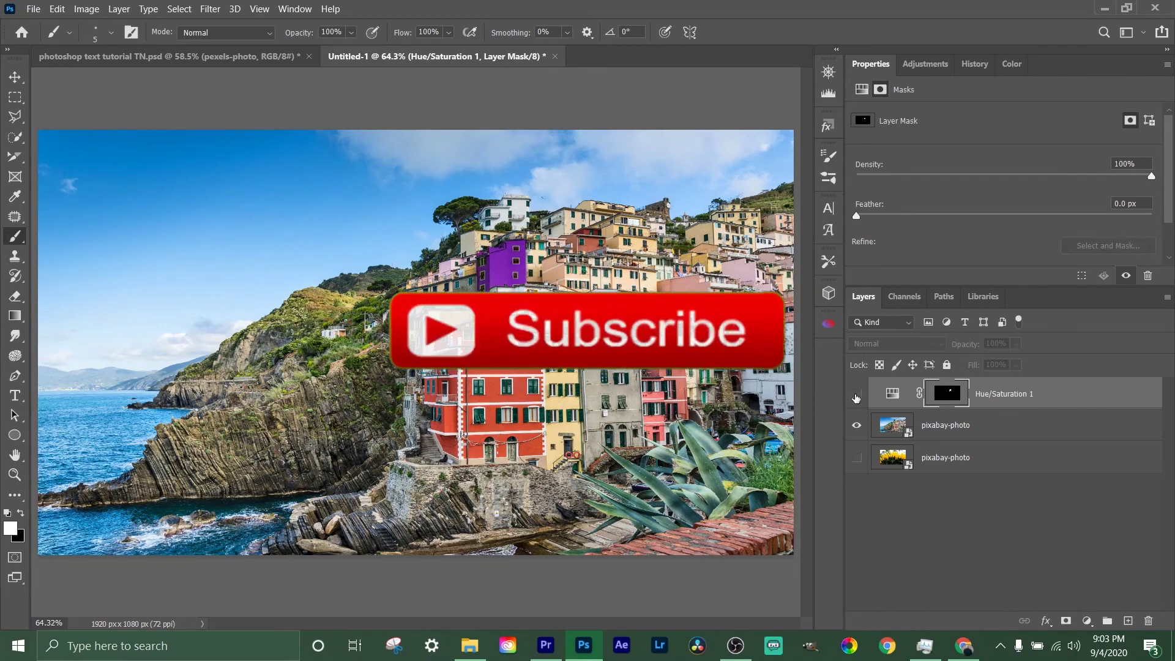
{"action": "left_click", "coordinate": [856, 395]}
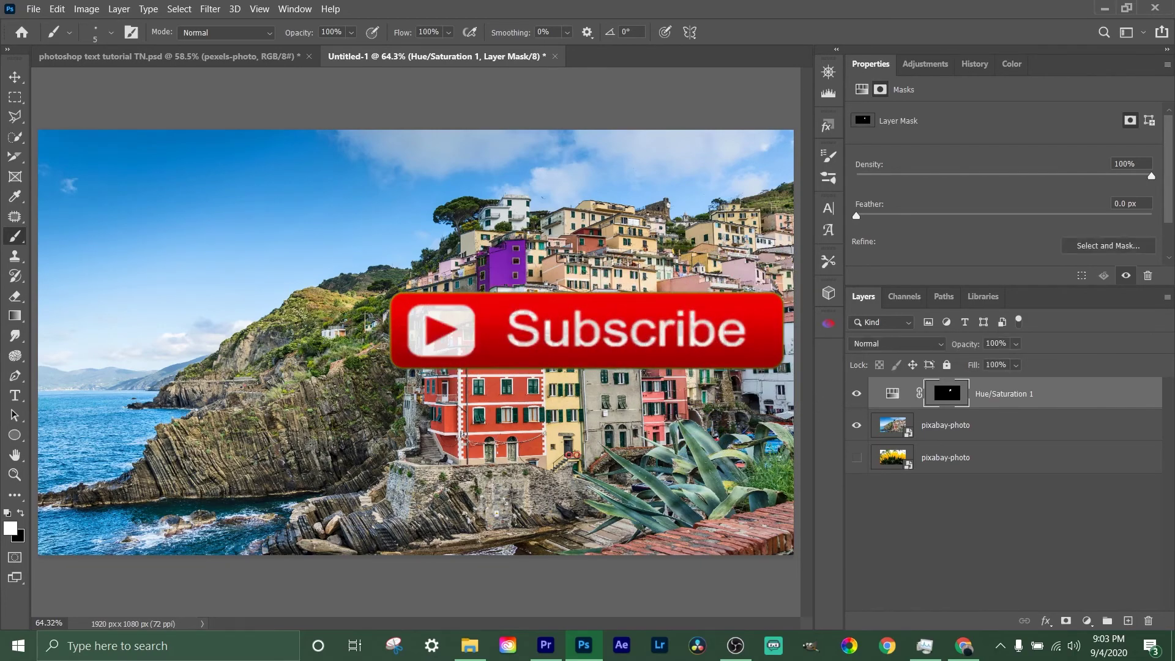
- Enlarge the brush to 56 px and paint black on the mask over the leftover tint on the white houses below the purple building
{"action": "scroll", "coordinate": [527, 306], "scroll_direction": "up", "scroll_amount": 11}
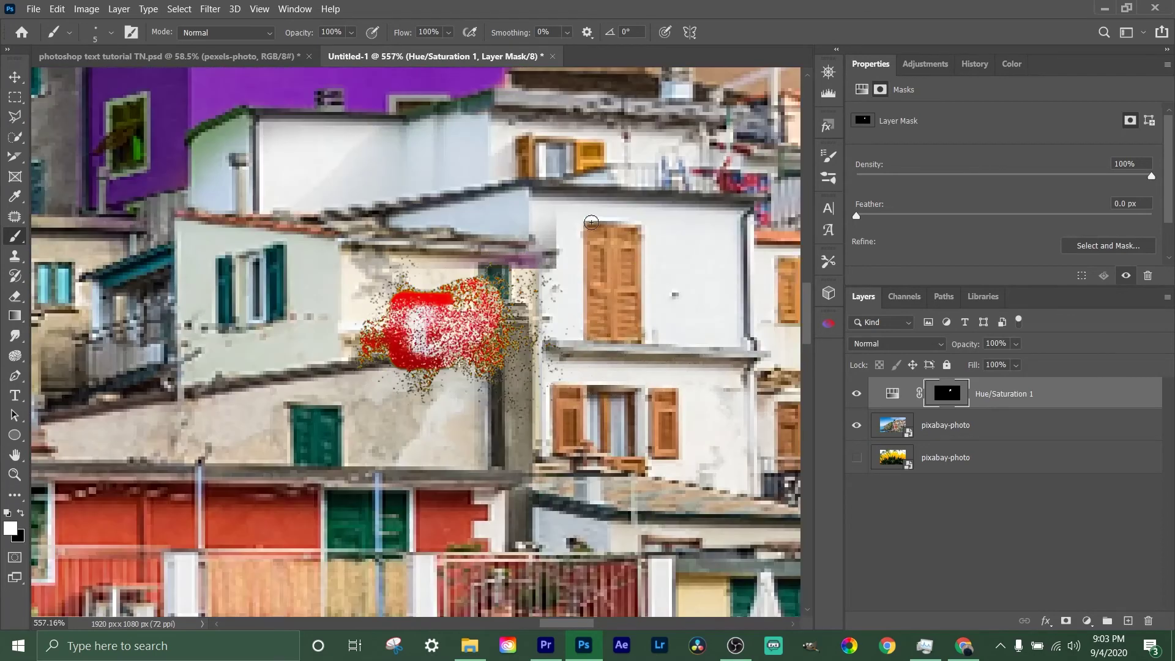
{"action": "mouse_move", "coordinate": [602, 227]}
{"action": "left_mouse_down"}
{"action": "mouse_move", "coordinate": [575, 230]}
{"action": "mouse_move", "coordinate": [696, 240]}
{"action": "left_mouse_up"}
{"action": "key", "text": "x"}
{"action": "mouse_move", "coordinate": [618, 251]}
{"action": "left_mouse_down"}
{"action": "mouse_move", "coordinate": [561, 223]}
{"action": "mouse_move", "coordinate": [298, 249]}
{"action": "mouse_move", "coordinate": [575, 166]}
{"action": "mouse_move", "coordinate": [133, 306]}
{"action": "mouse_move", "coordinate": [354, 243]}
{"action": "mouse_move", "coordinate": [116, 282]}
{"action": "left_mouse_up"}
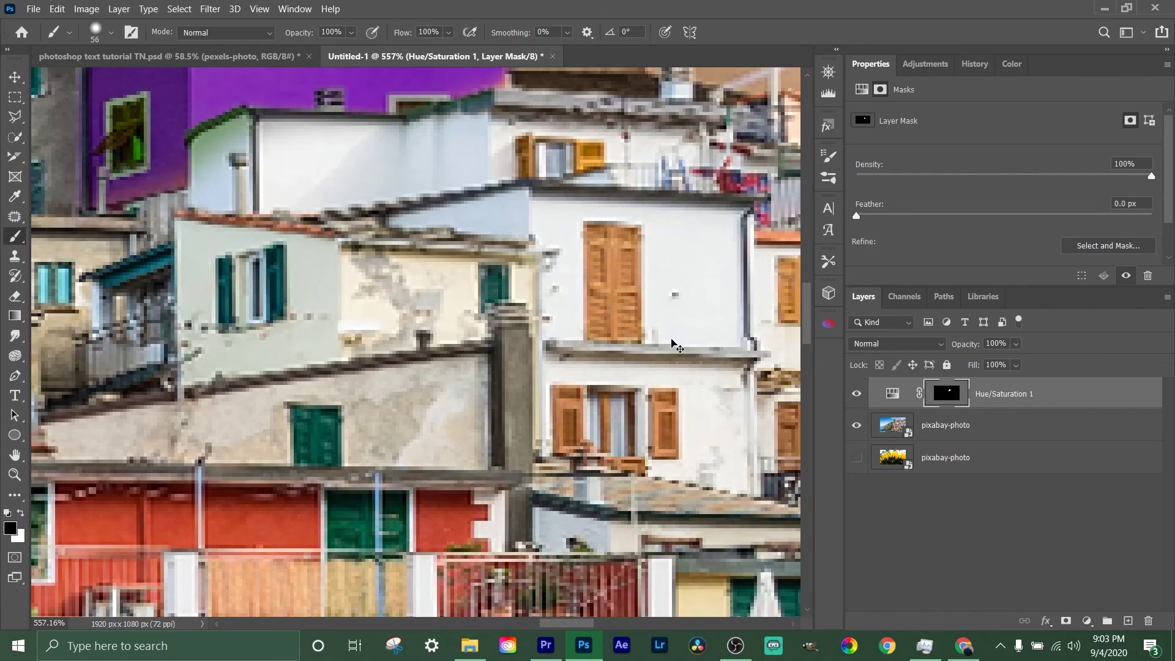
- Compare the cleaned-up recolouring with the original photo by hiding and showing the Hue/Saturation layer, leaving it visible
{"action": "key", "text": "ctrl+0"}
{"action": "left_click", "coordinate": [858, 397]}
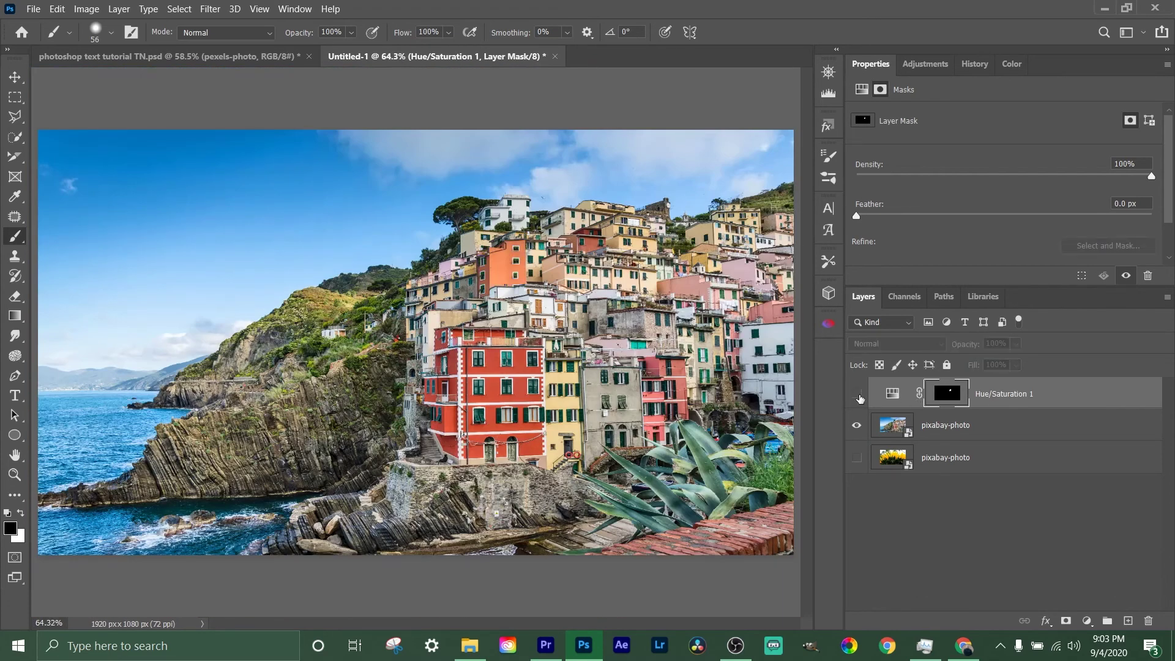
{"action": "left_click", "coordinate": [858, 396]}
{"action": "left_click", "coordinate": [857, 396]}
{"action": "left_click", "coordinate": [857, 396]}
{"action": "left_click", "coordinate": [857, 397]}
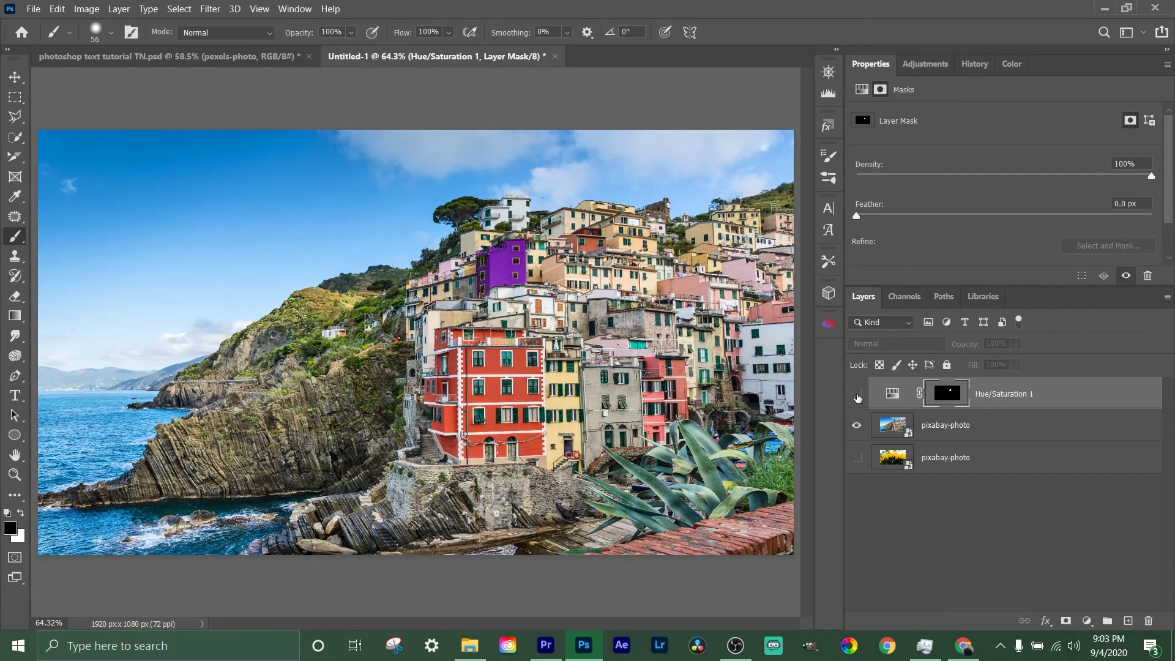
{"action": "left_click", "coordinate": [857, 397]}
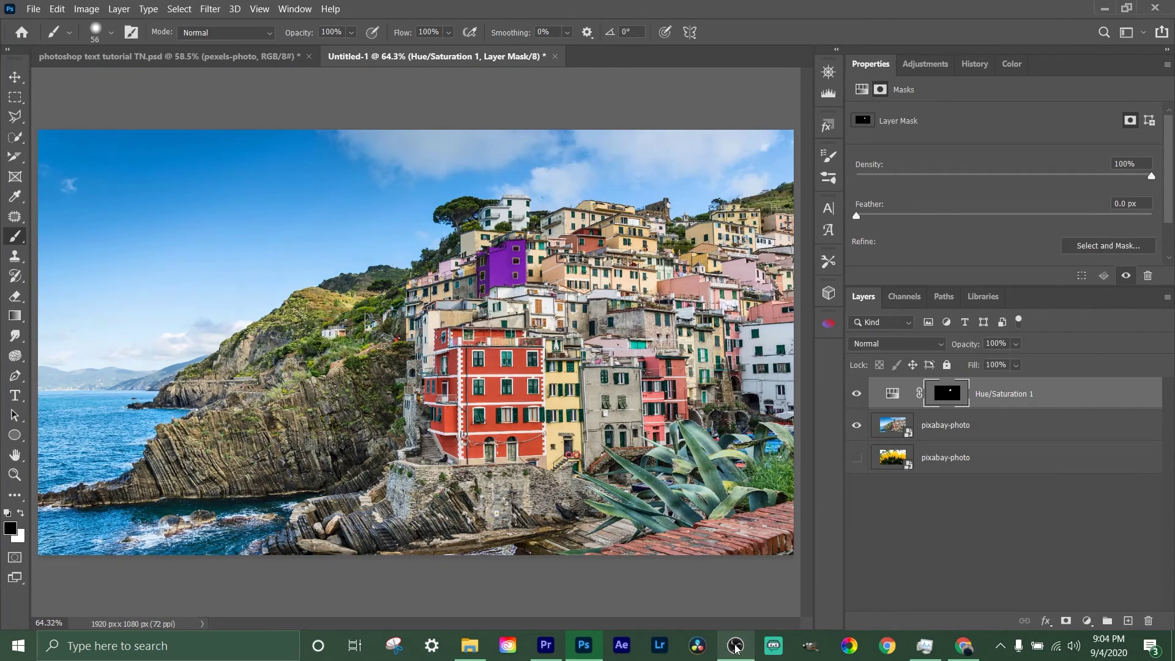